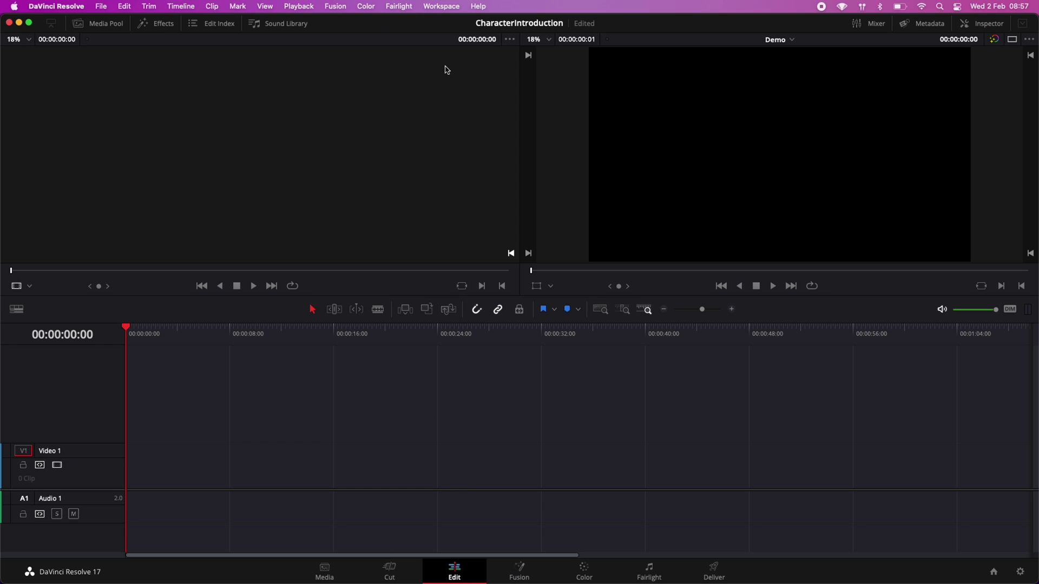
# - Reset the UI layout, place the 'model' clip at the start of Video 1, and play it
pyautogui.click(443, 6)
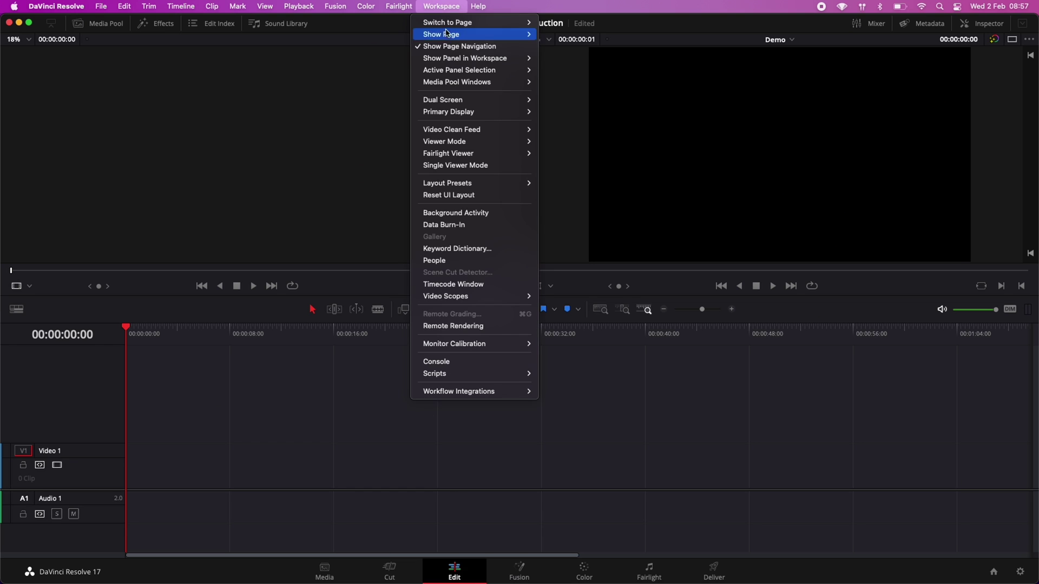
pyautogui.click(483, 197)
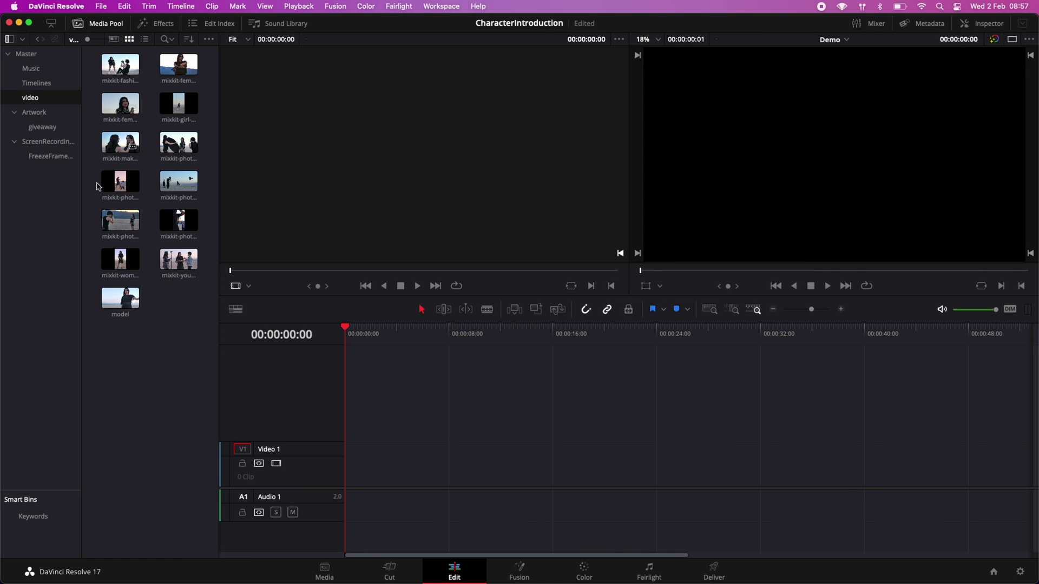
pyautogui.moveTo(120, 298); pyautogui.dragTo(342, 465)
pyautogui.press('space')
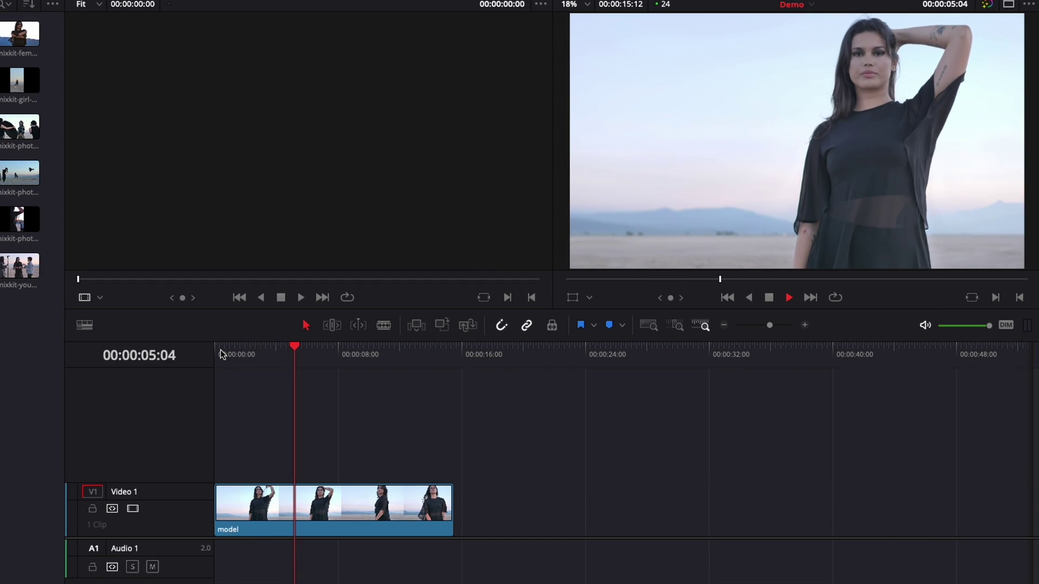
# - Blade the model clip at 05:14 and 05:17, leaving a three-frame middle piece
pyautogui.click(385, 325)
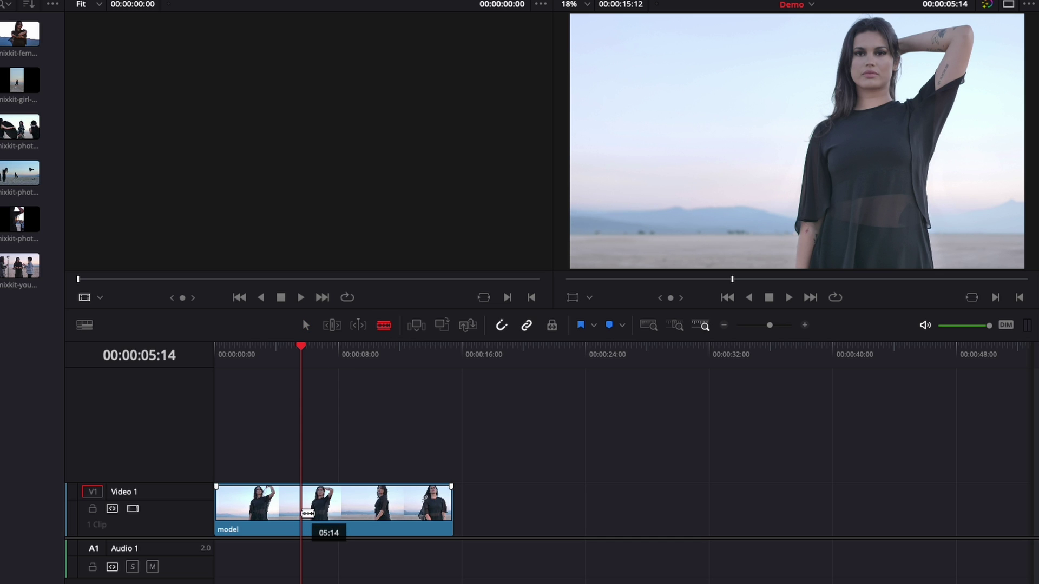
pyautogui.click(307, 514)
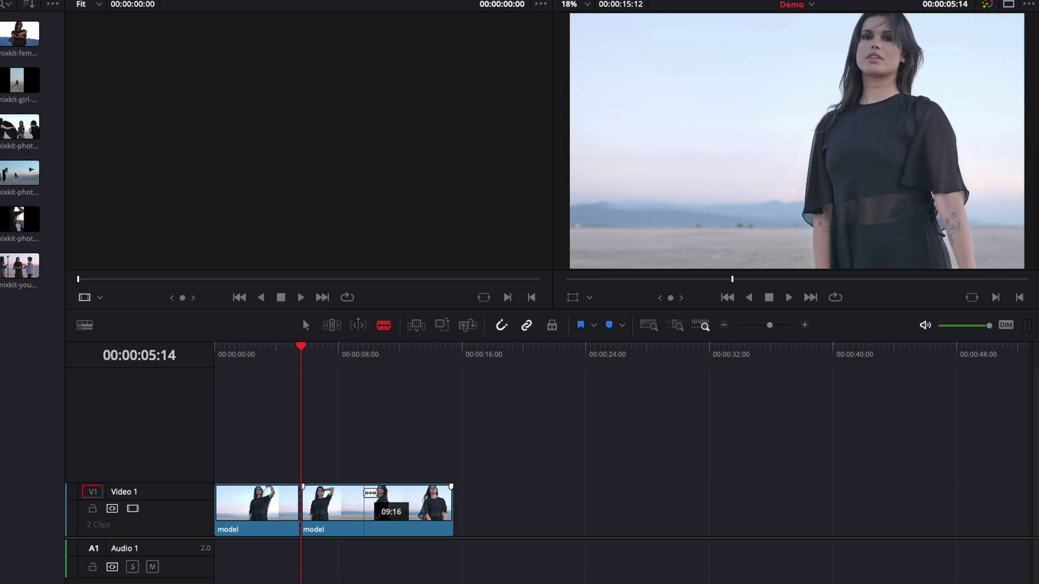
pyautogui.press('Right')
pyautogui.press('Right')
pyautogui.press('Right')
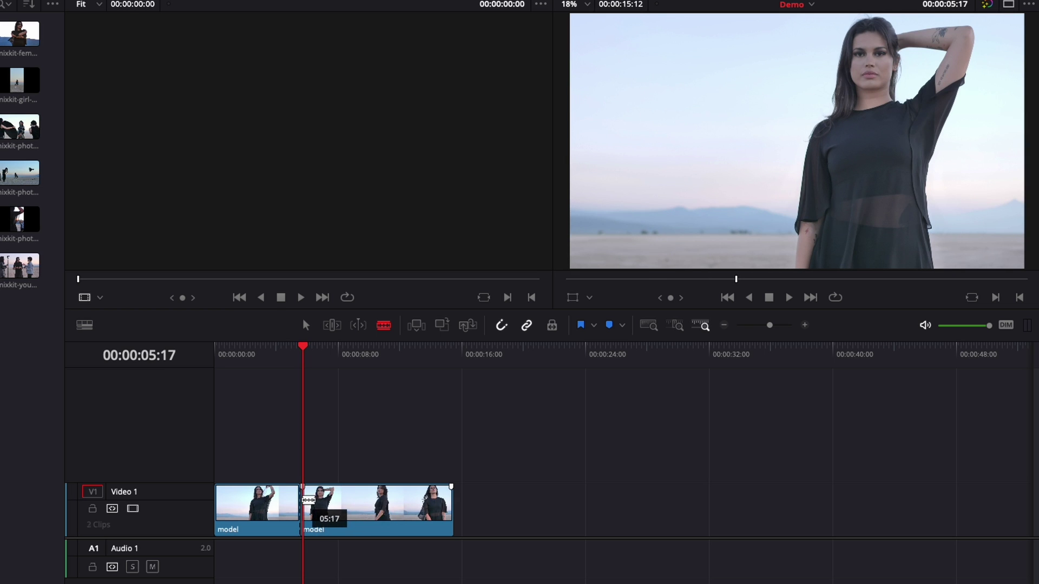
pyautogui.click(304, 500)
pyautogui.click(805, 325)
pyautogui.click(806, 325)
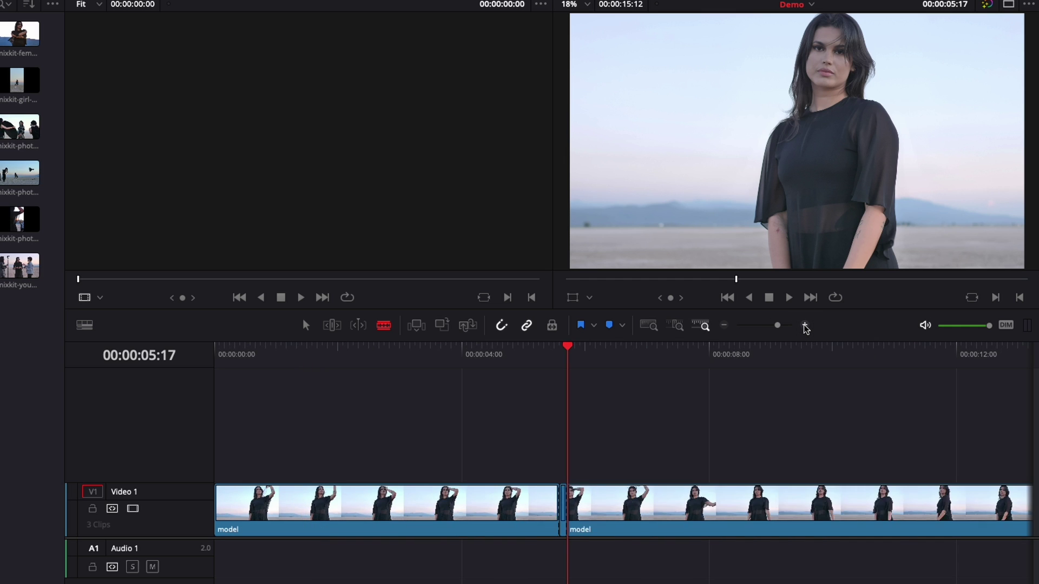
pyautogui.click(805, 325)
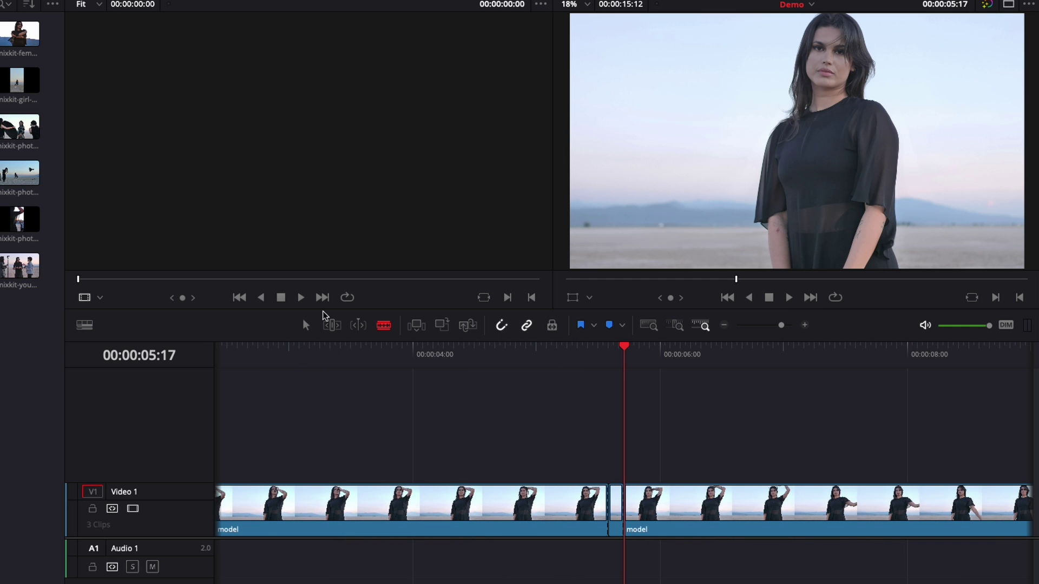
pyautogui.click(306, 325)
# - Change the short middle clip's speed to a Freeze Frame
pyautogui.rightClick(615, 502)
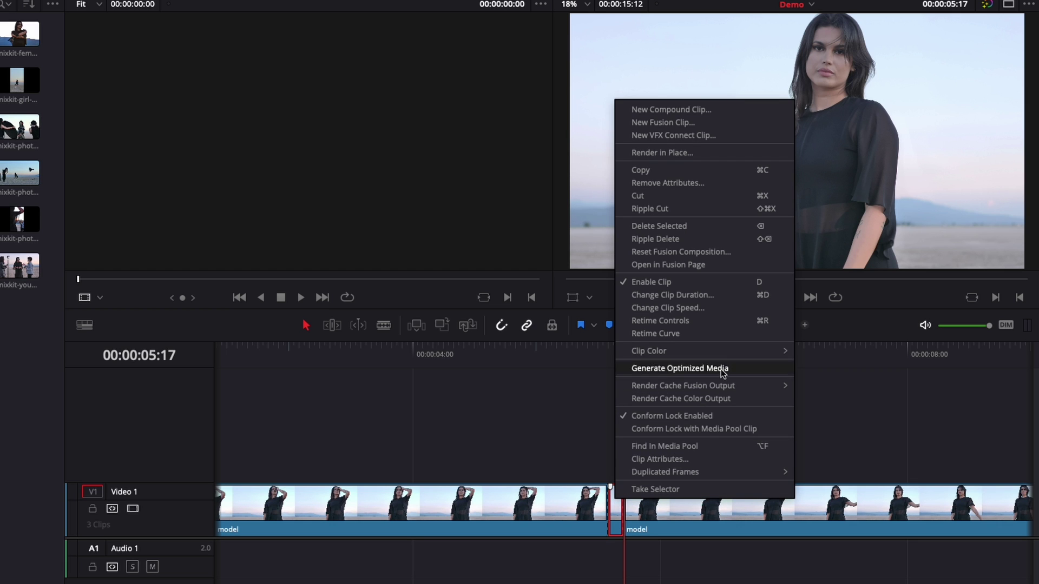
pyautogui.click(693, 309)
pyautogui.click(671, 357)
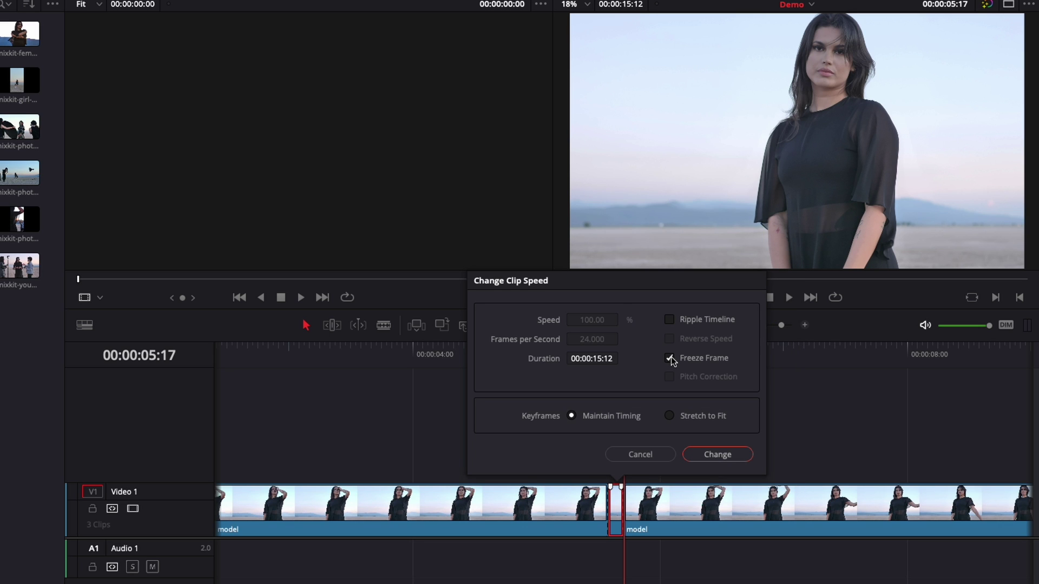
pyautogui.click(724, 459)
# - Extend the freeze frame to about two seconds and play the section back
pyautogui.click(630, 503)
pyautogui.moveTo(660, 504); pyautogui.dragTo(894, 495)
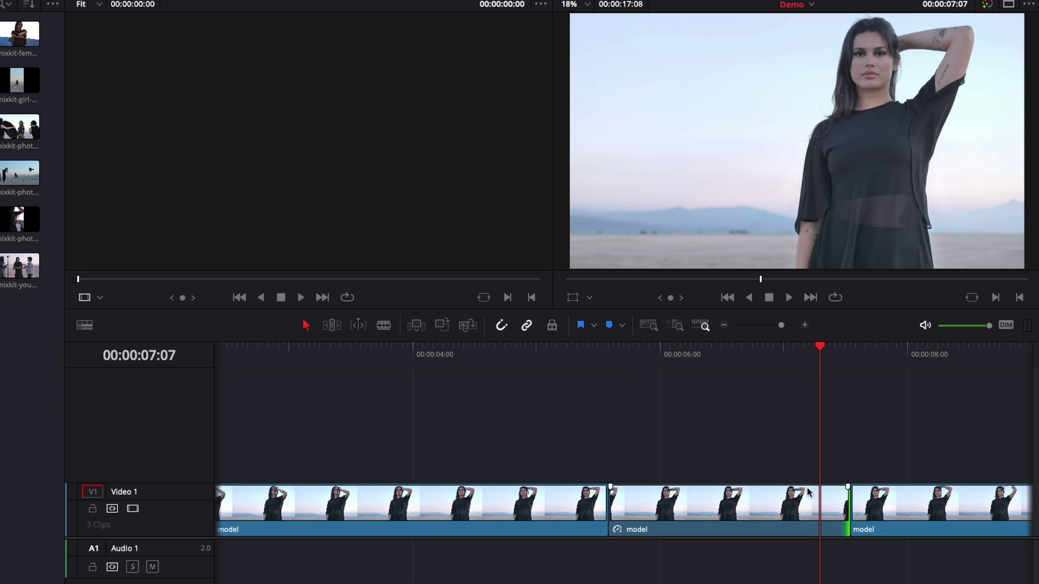
pyautogui.click(447, 346)
pyautogui.press('space')
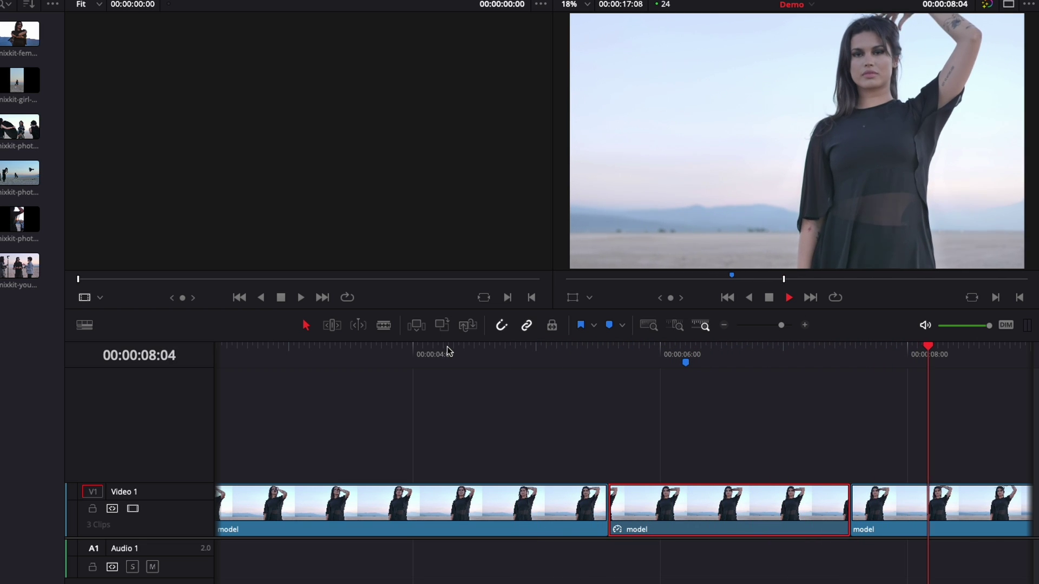
pyautogui.click(710, 511)
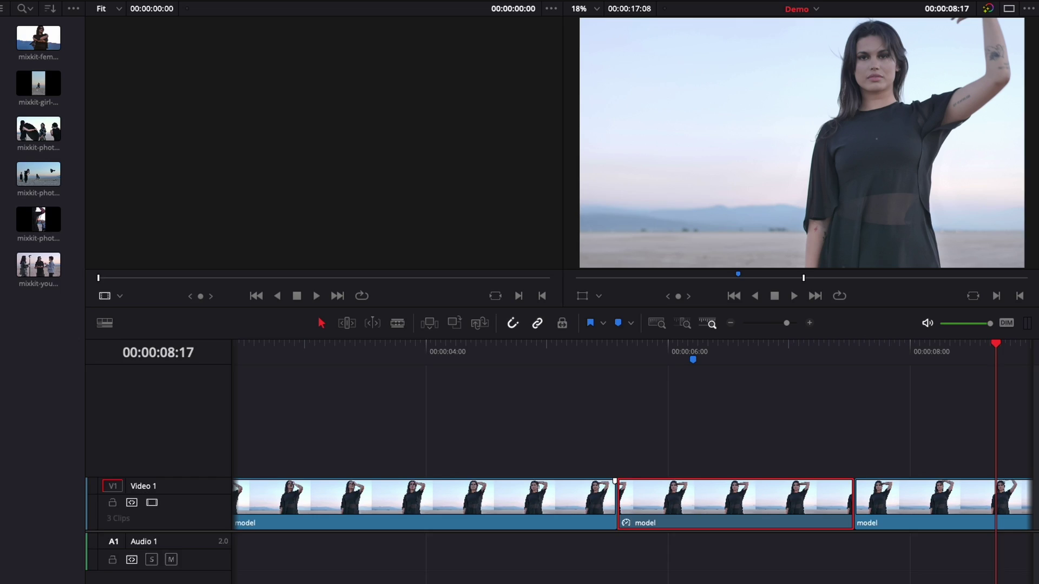
# - On the Color page, select clip 02 and hide Nodes, Clips, Timeline and Gallery
pyautogui.hotkey('shift', '6')
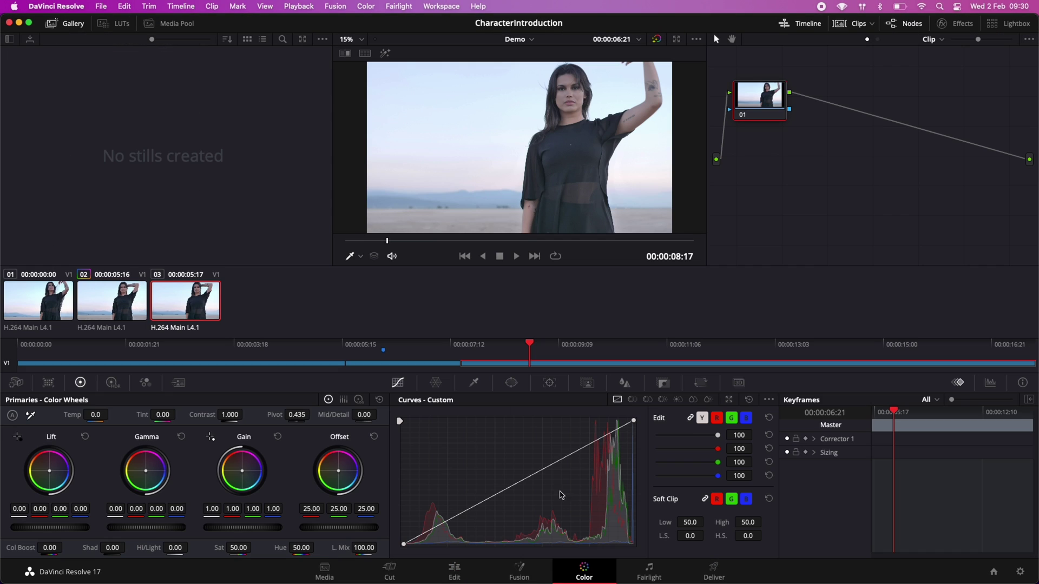
pyautogui.click(98, 303)
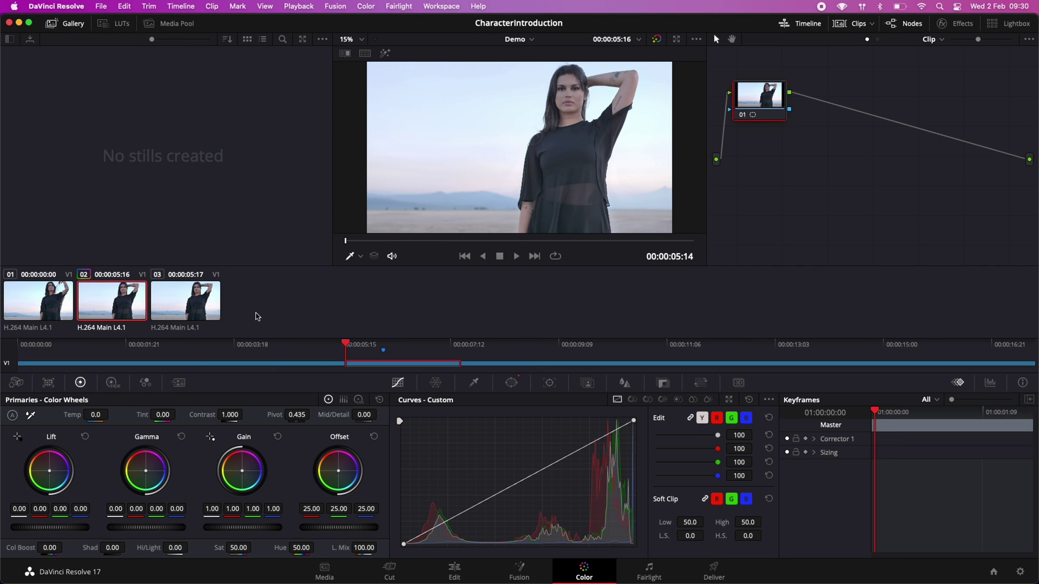
pyautogui.click(904, 26)
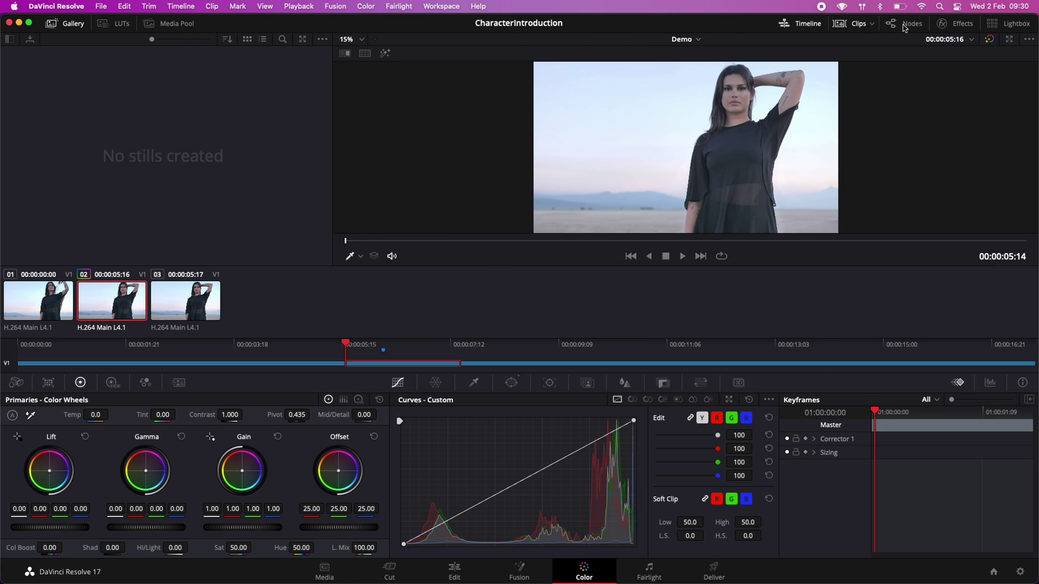
pyautogui.click(854, 30)
pyautogui.click(807, 27)
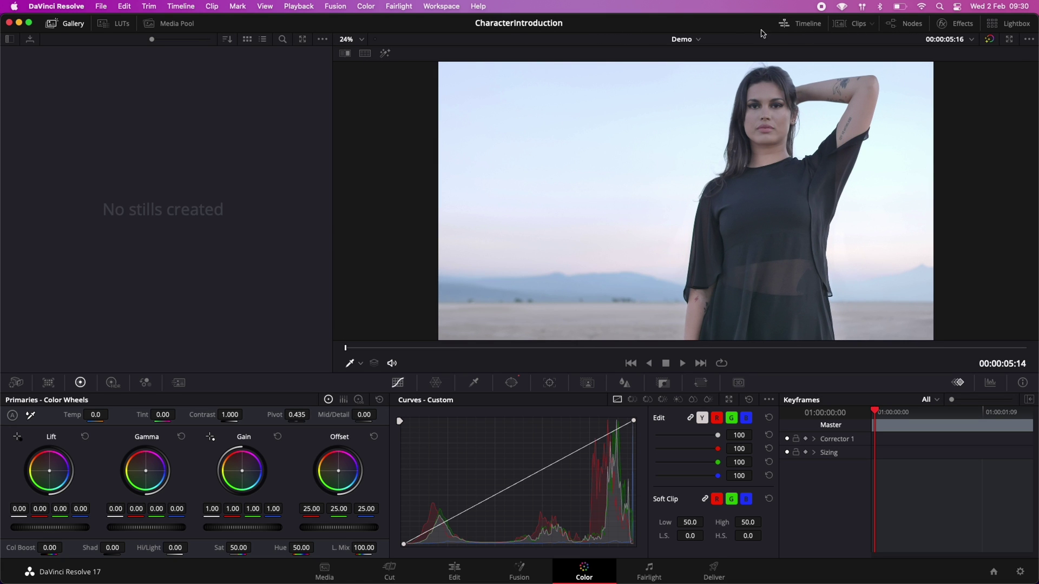
pyautogui.click(61, 24)
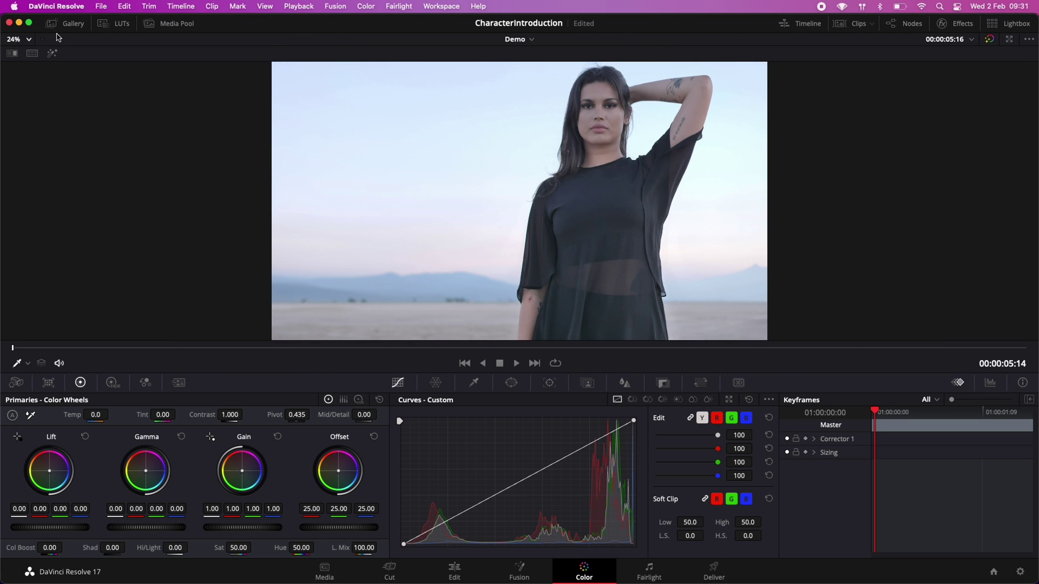
# - Set the viewer zoom to 100% and pan to the model
pyautogui.click(30, 40)
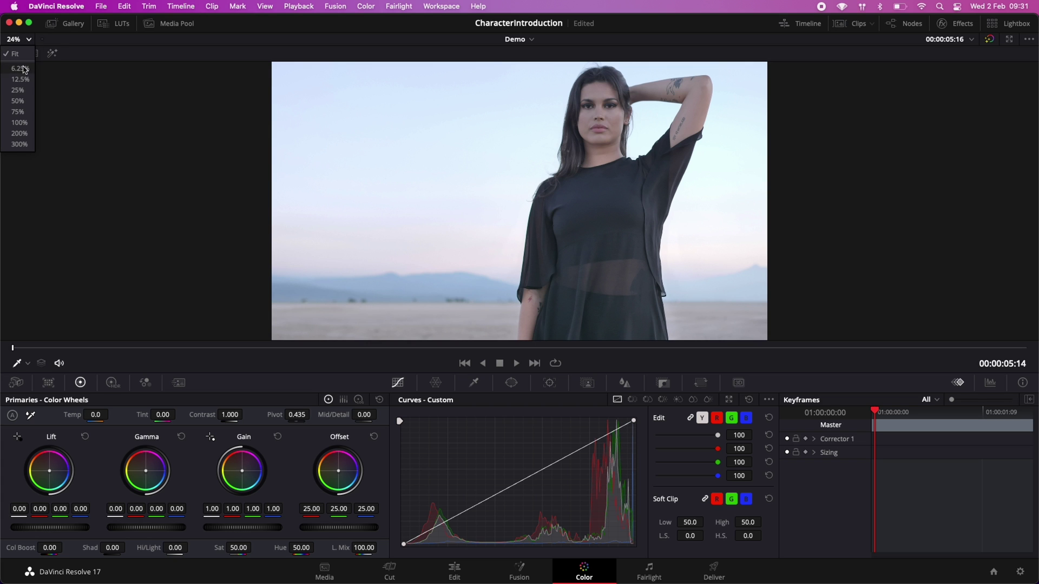
pyautogui.click(19, 123)
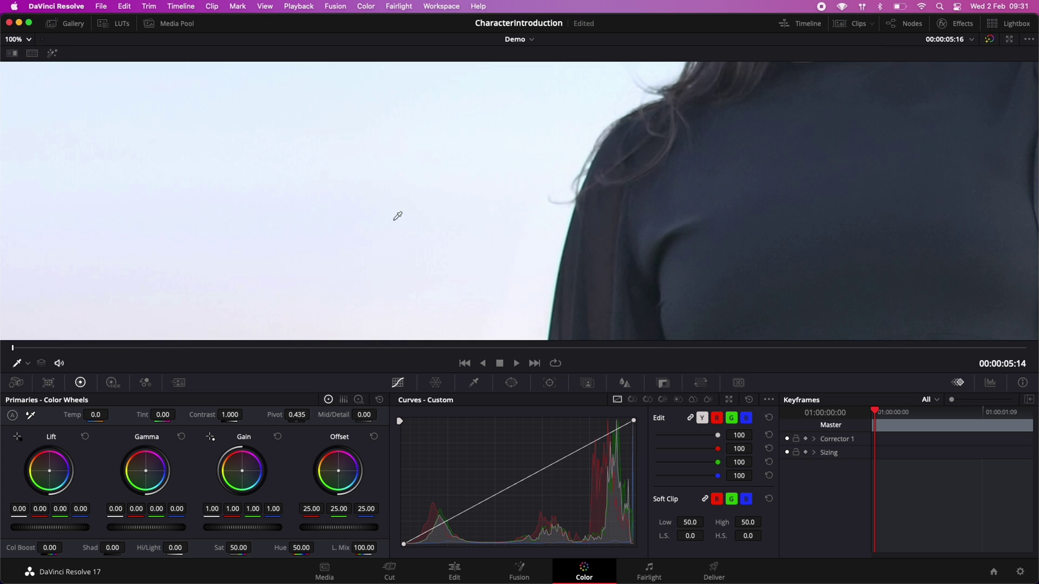
pyautogui.hscroll(3, 395, 215)
pyautogui.scroll(-3, 564, 225)
pyautogui.scroll(-5, 521, 157)
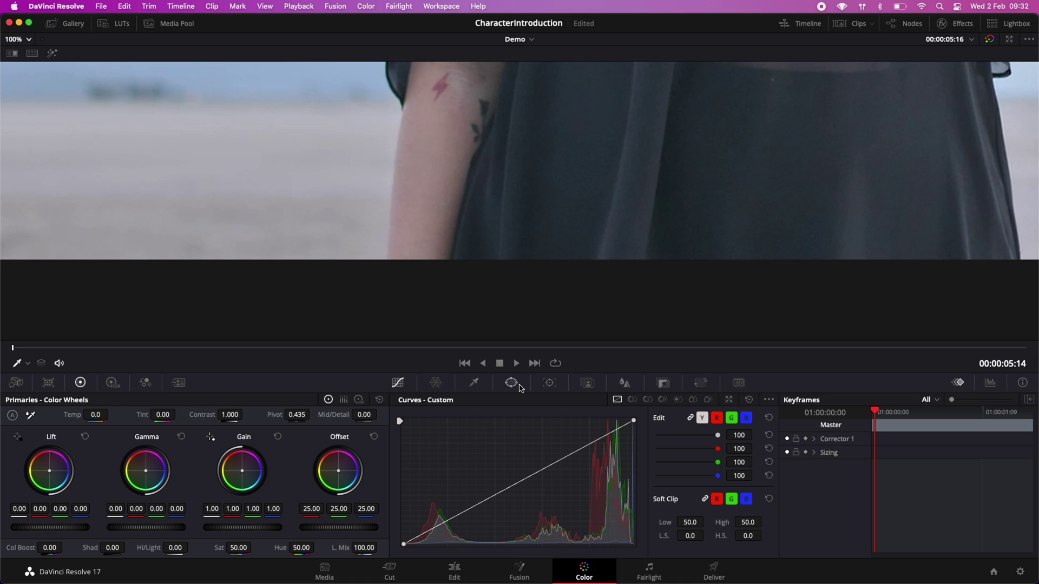
# - Add a Curve window and place points up the edge of the model's arm
pyautogui.click(511, 383)
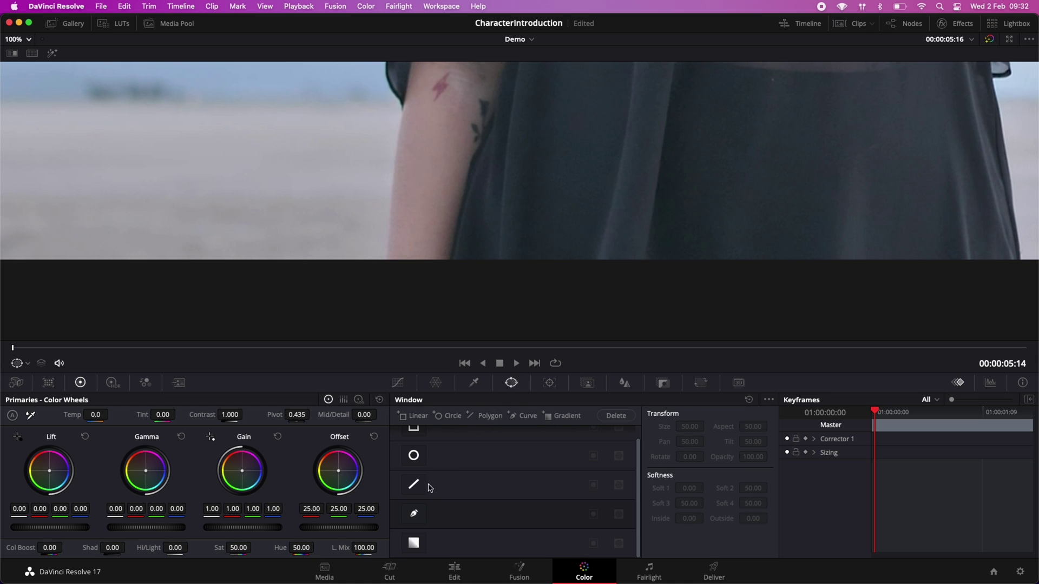
pyautogui.click(415, 515)
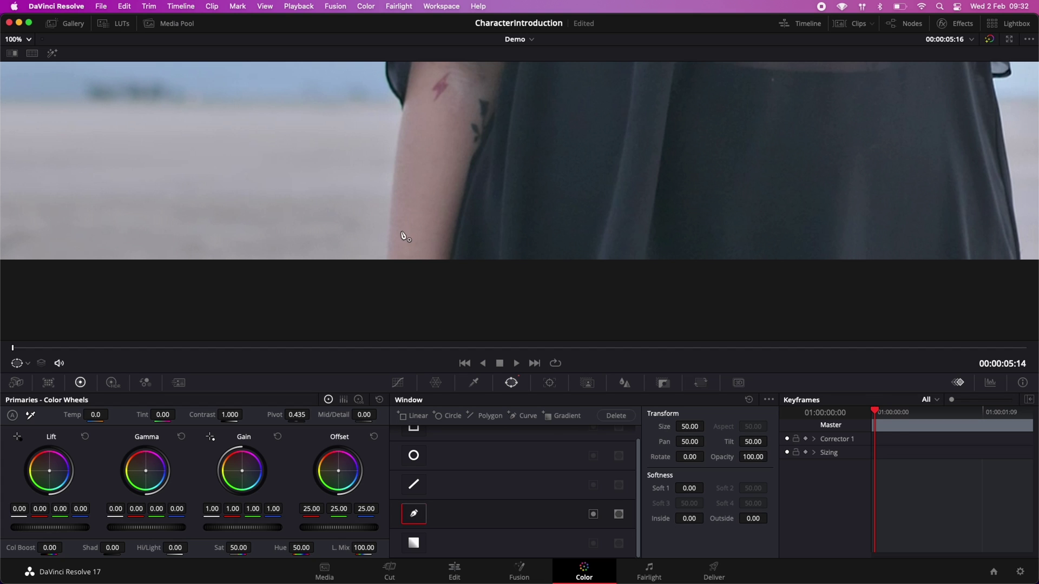
pyautogui.click(385, 269)
pyautogui.click(388, 247)
pyautogui.click(390, 219)
pyautogui.click(392, 190)
pyautogui.click(396, 158)
pyautogui.click(399, 132)
pyautogui.click(404, 113)
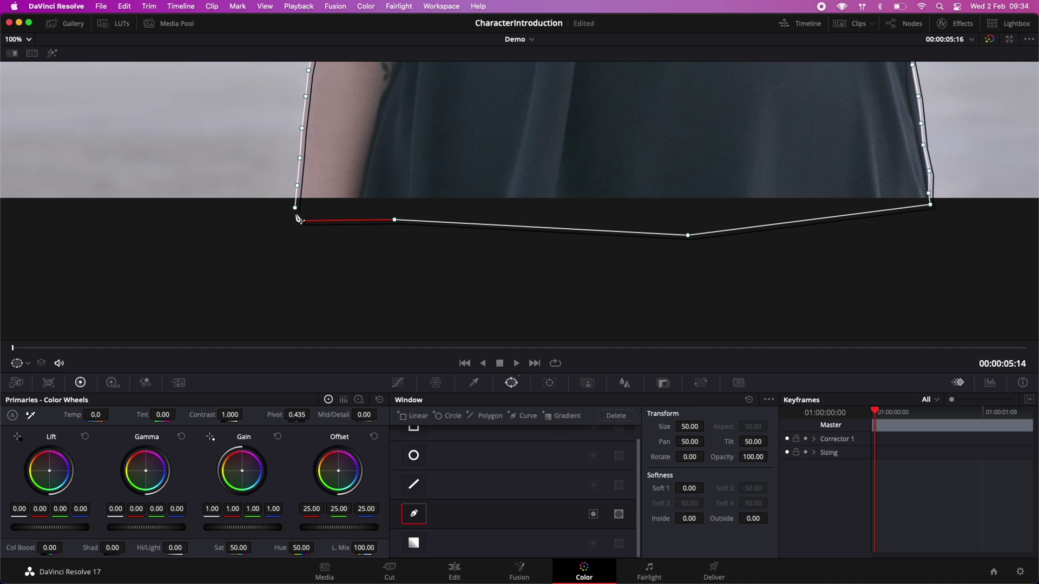
# - Finish the outline around the silhouette, close the curve, and fit the viewer
pyautogui.click(300, 221)
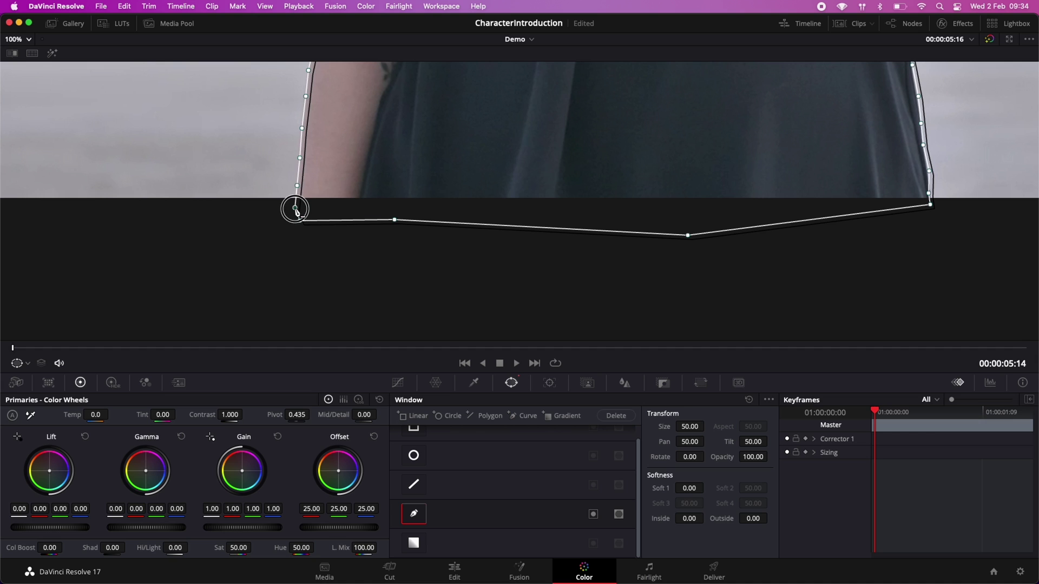
pyautogui.click(296, 208)
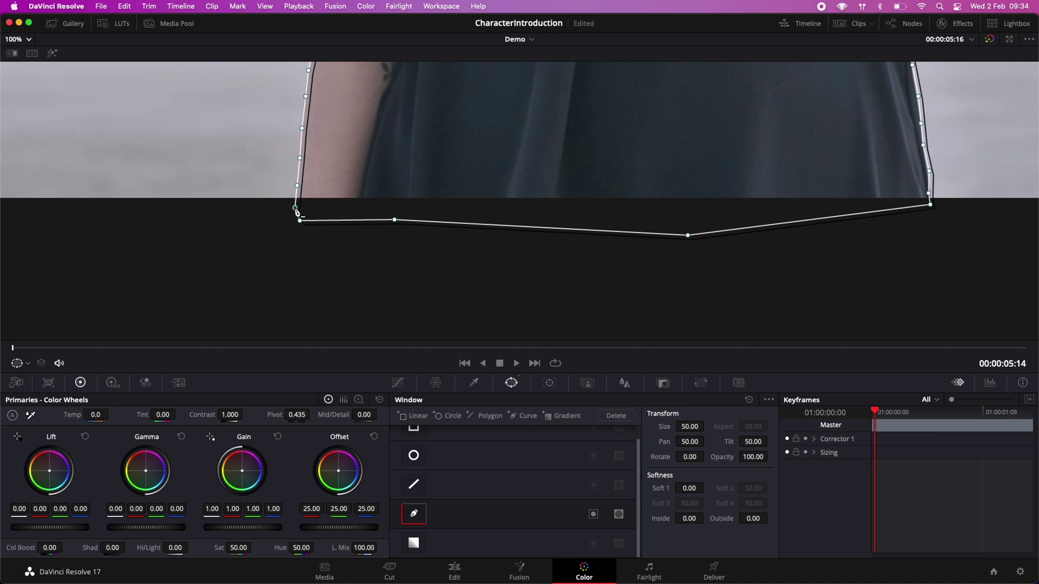
pyautogui.click(18, 39)
pyautogui.click(16, 54)
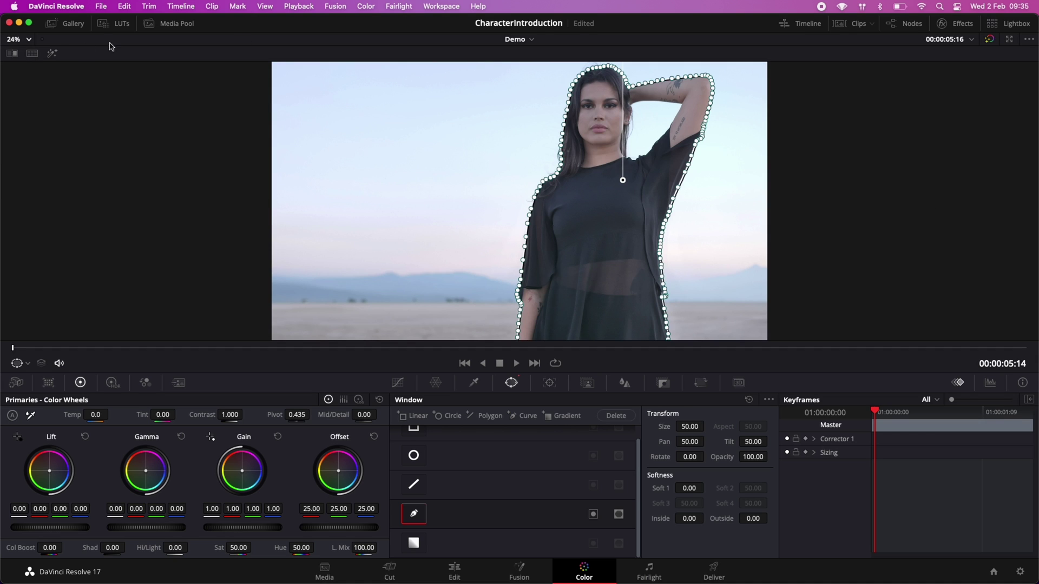
pyautogui.click(904, 24)
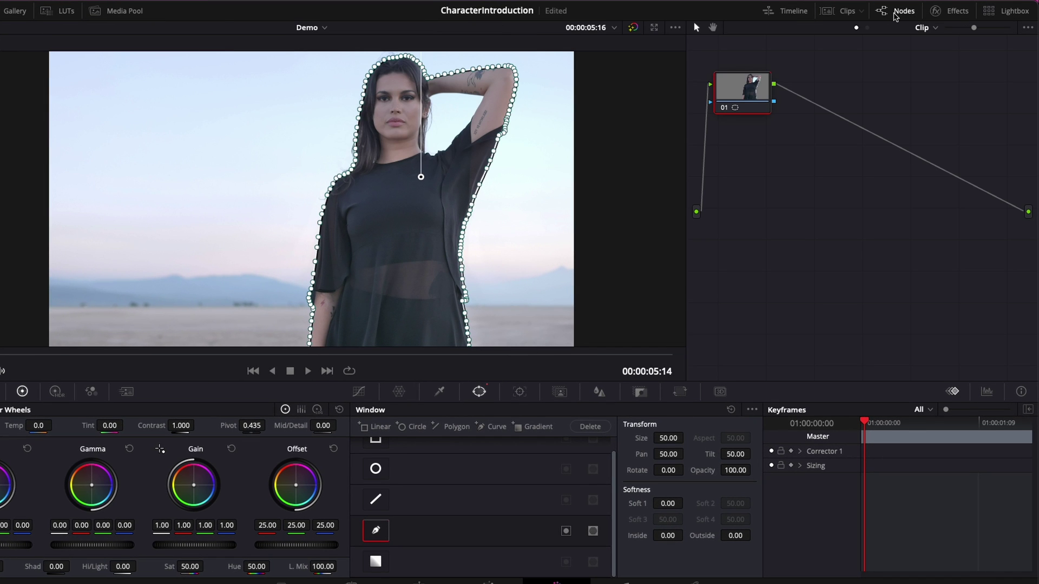
# - Add an Alpha Output and connect the masked node's alpha output to it
pyautogui.rightClick(827, 218)
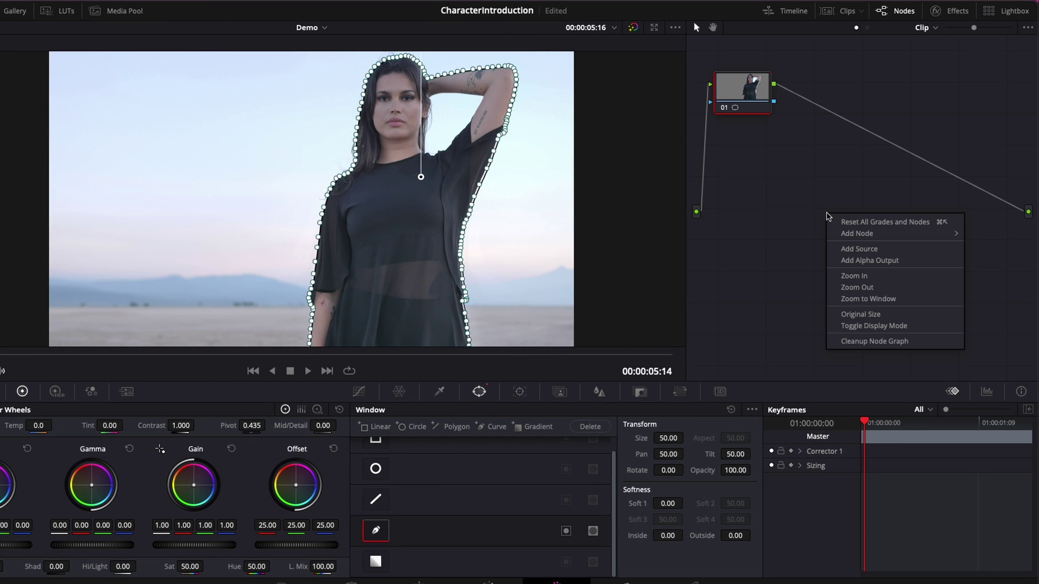
pyautogui.click(863, 262)
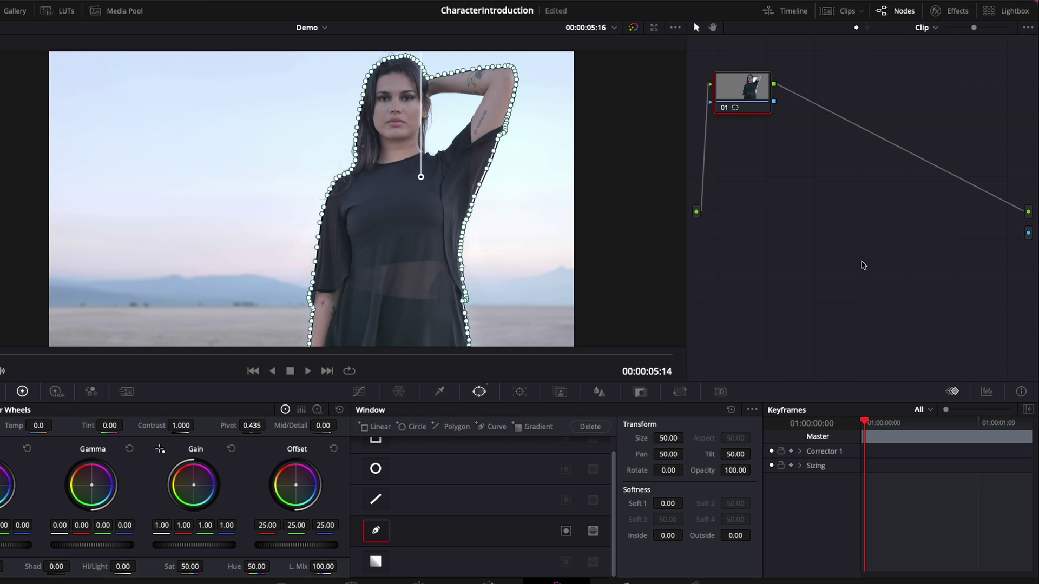
pyautogui.moveTo(775, 102); pyautogui.dragTo(1029, 235)
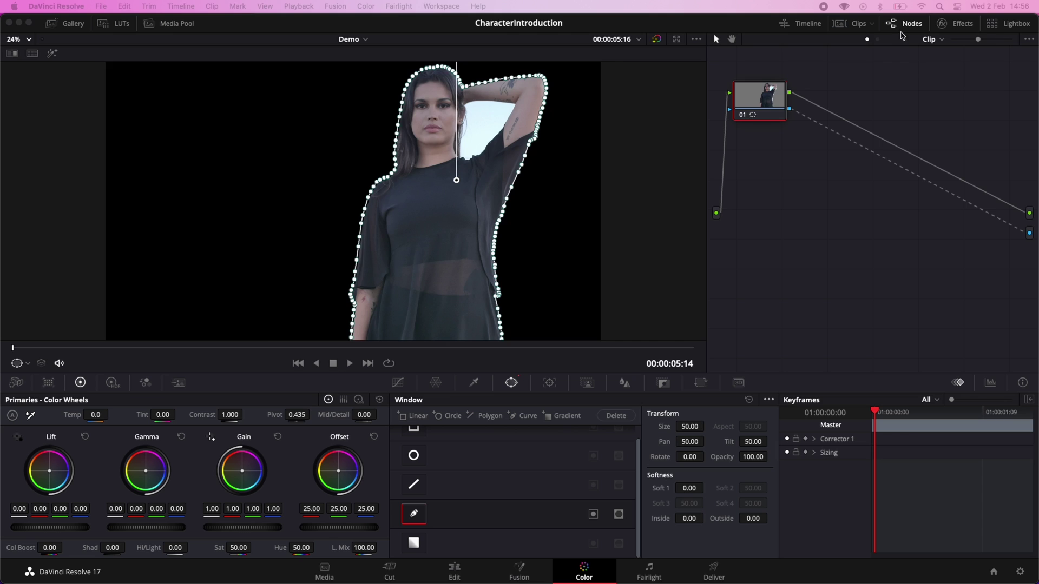
pyautogui.click(902, 31)
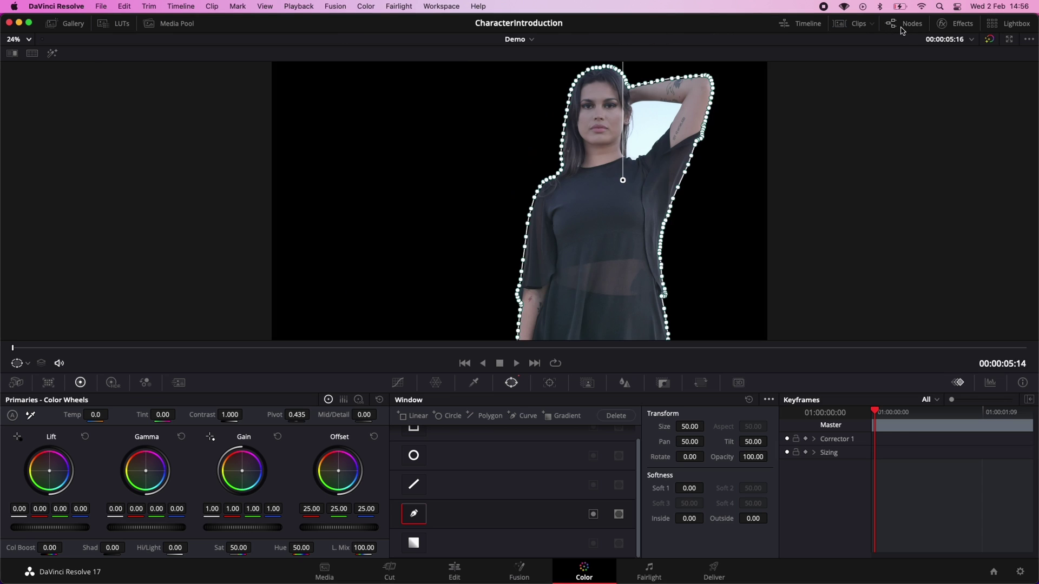
# - At 100% zoom, draw a second curve window around the sky gap beneath the arm
pyautogui.click(24, 45)
pyautogui.click(25, 123)
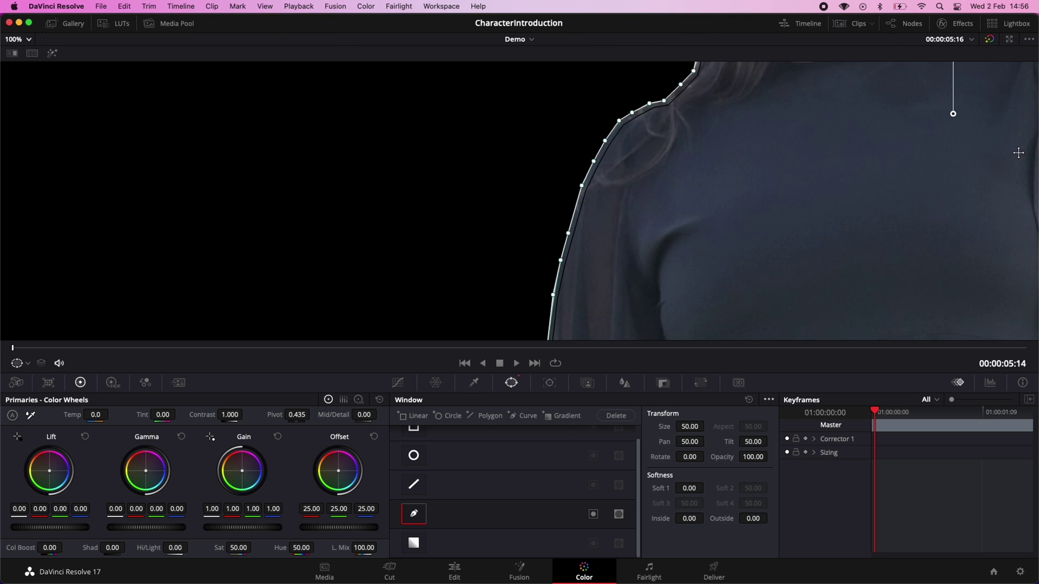
pyautogui.hscroll(10, 1018, 153)
pyautogui.scroll(5, 1019, 153)
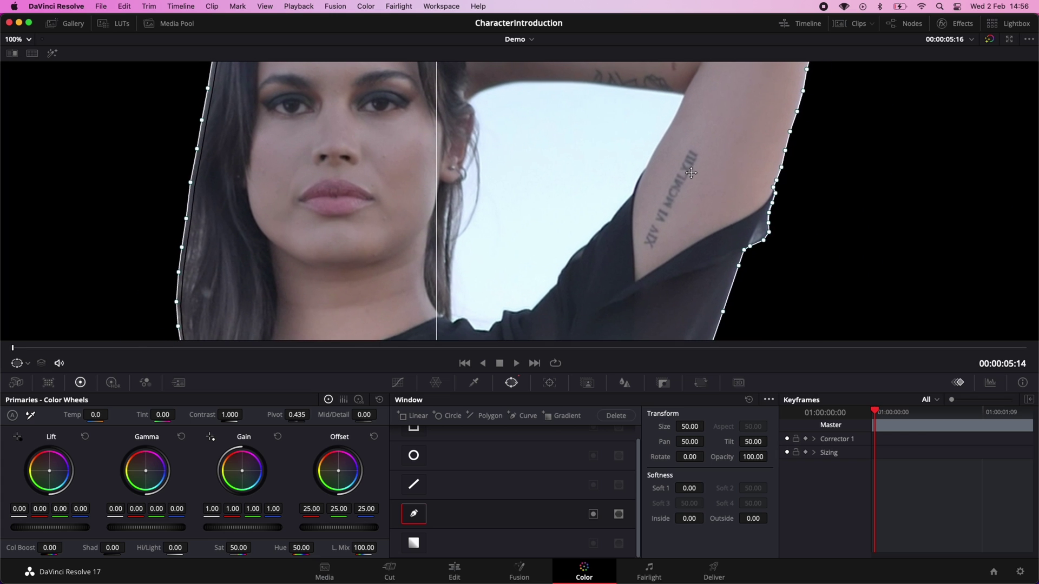
pyautogui.scroll(1, 691, 172)
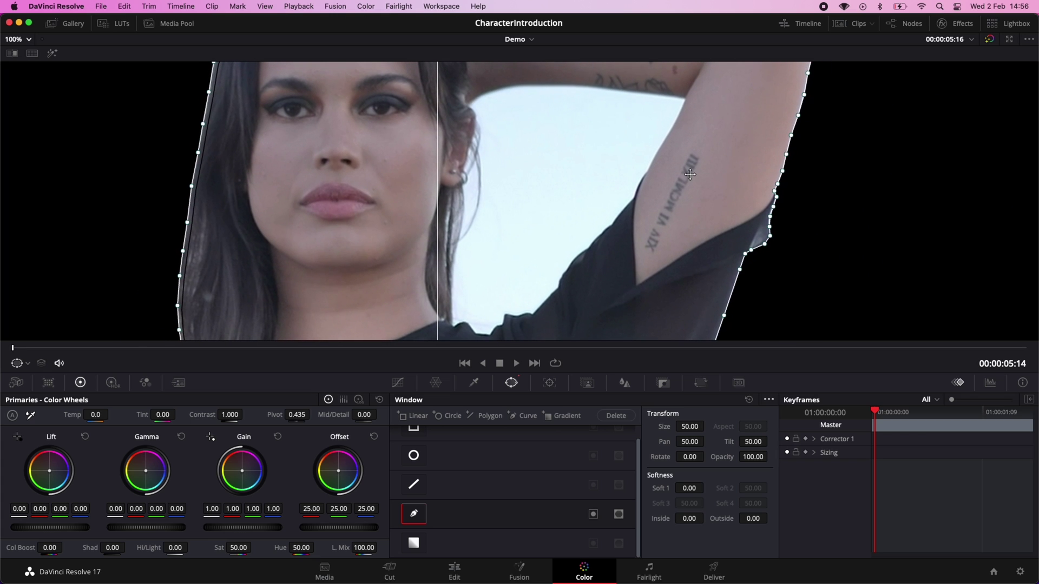
pyautogui.click(521, 416)
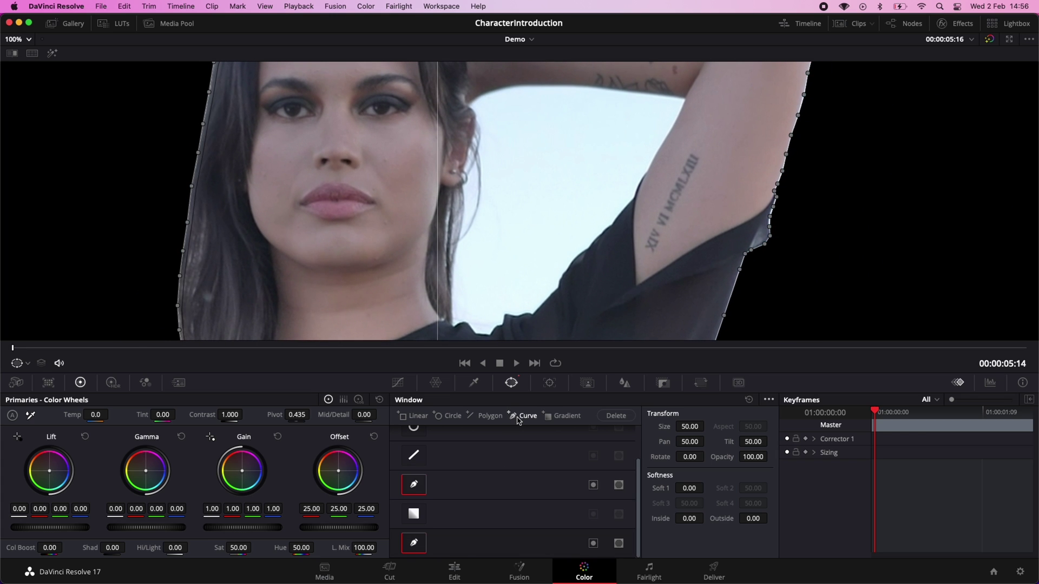
pyautogui.click(478, 98)
pyautogui.moveTo(500, 96)
pyautogui.mouseDown()
pyautogui.moveTo(639, 91)
pyautogui.moveTo(653, 160)
pyautogui.moveTo(553, 297)
pyautogui.moveTo(470, 326)
pyautogui.moveTo(451, 281)
pyautogui.moveTo(472, 111)
pyautogui.mouseUp()
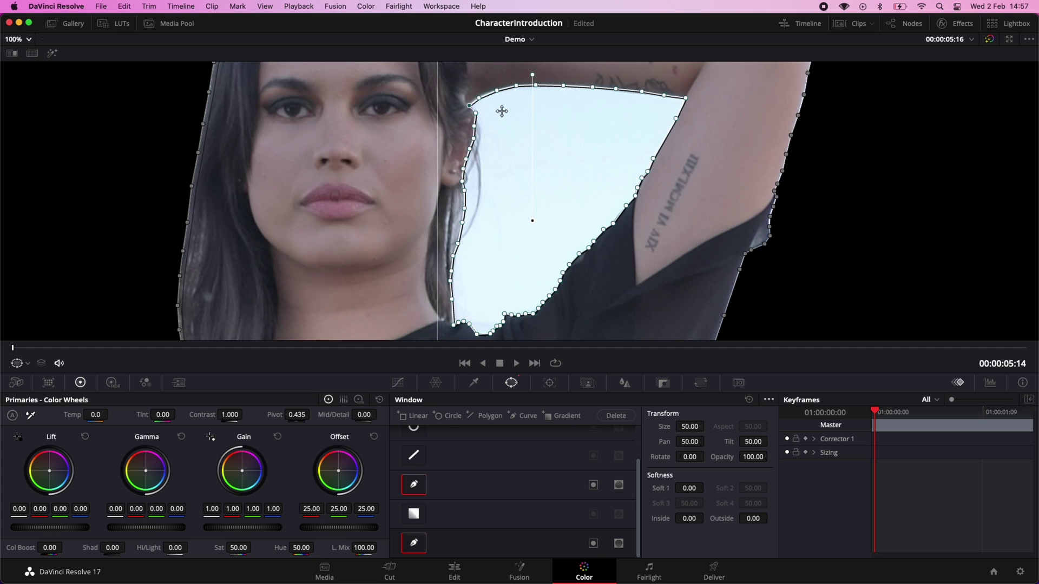
# - Invert the new curve window, fit the viewer, and go back to the Edit page
pyautogui.click(618, 543)
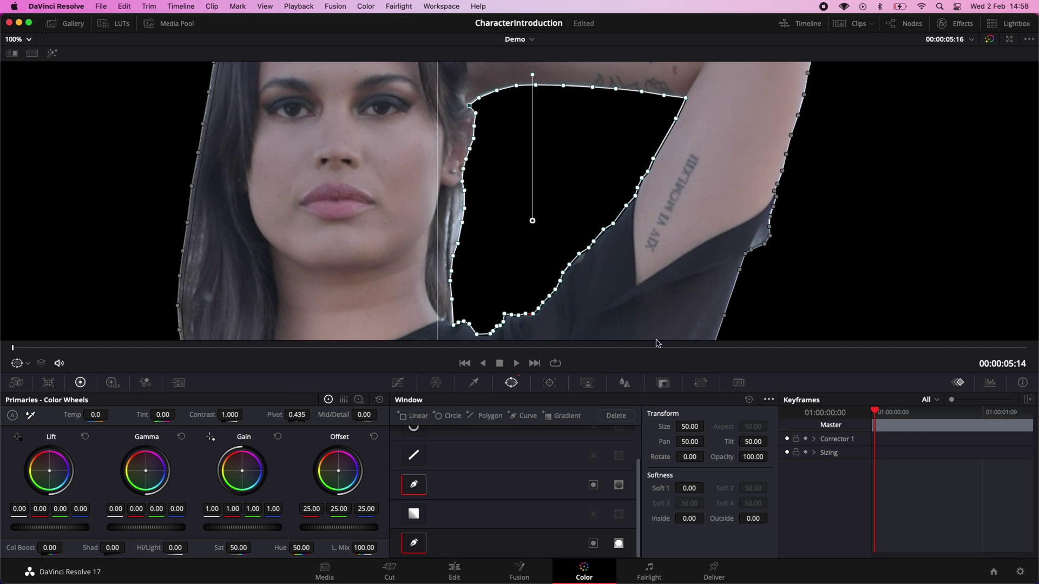
pyautogui.click(27, 40)
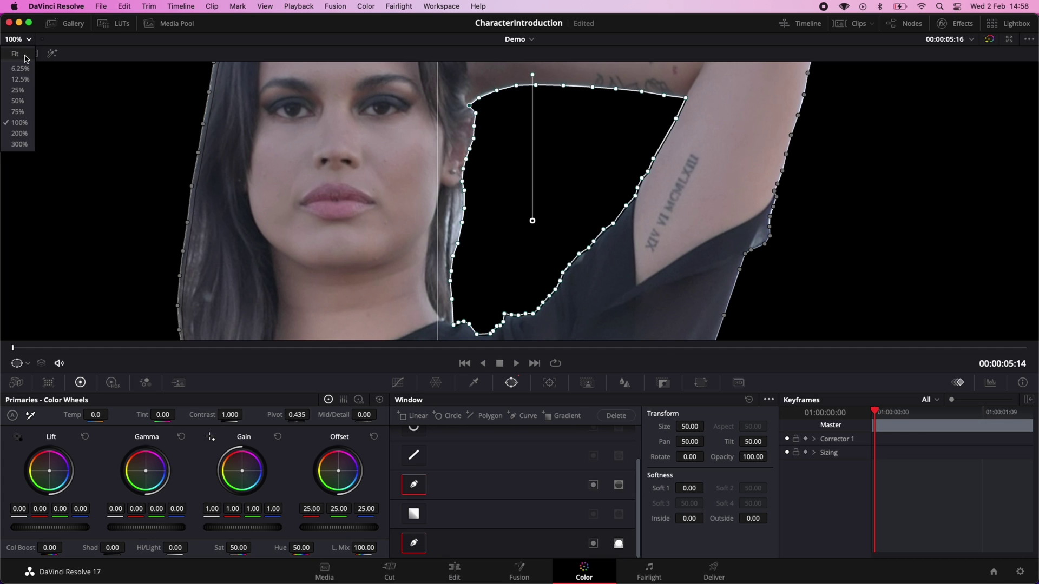
pyautogui.click(26, 57)
pyautogui.click(449, 576)
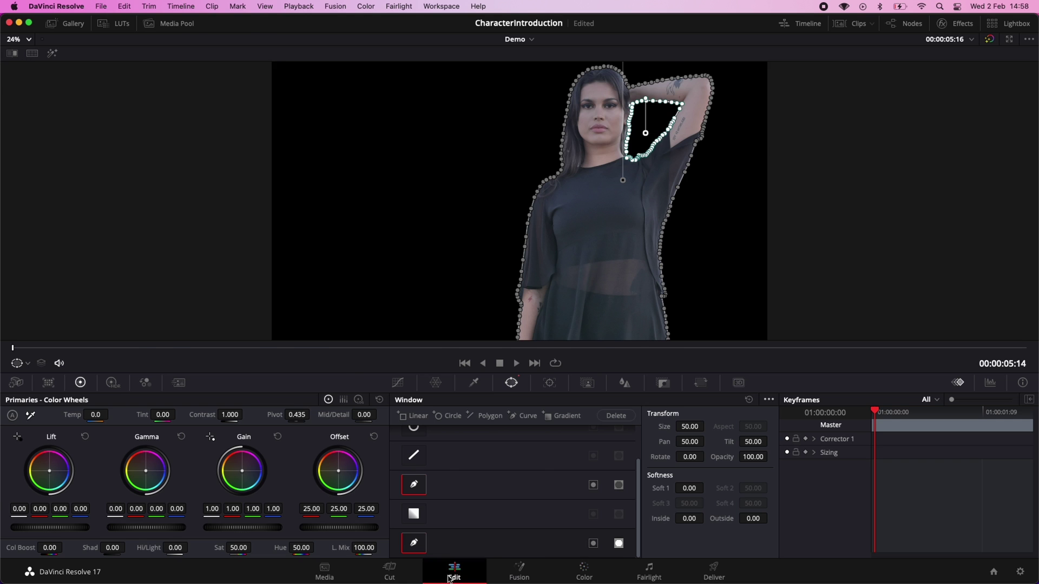
# - Play the timeline from 04:17 to check the model cutout
pyautogui.click(329, 337)
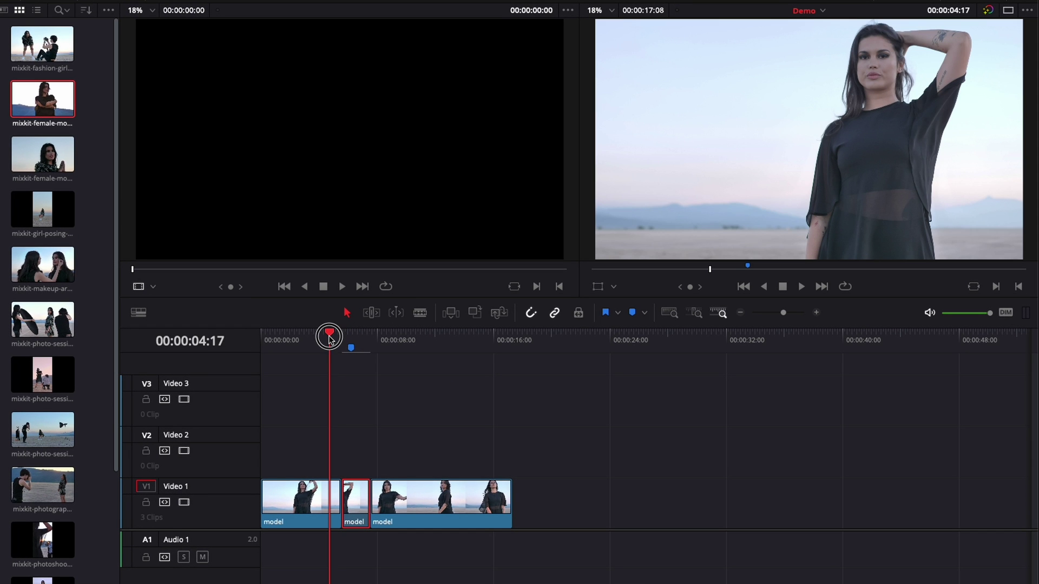
pyautogui.press('space')
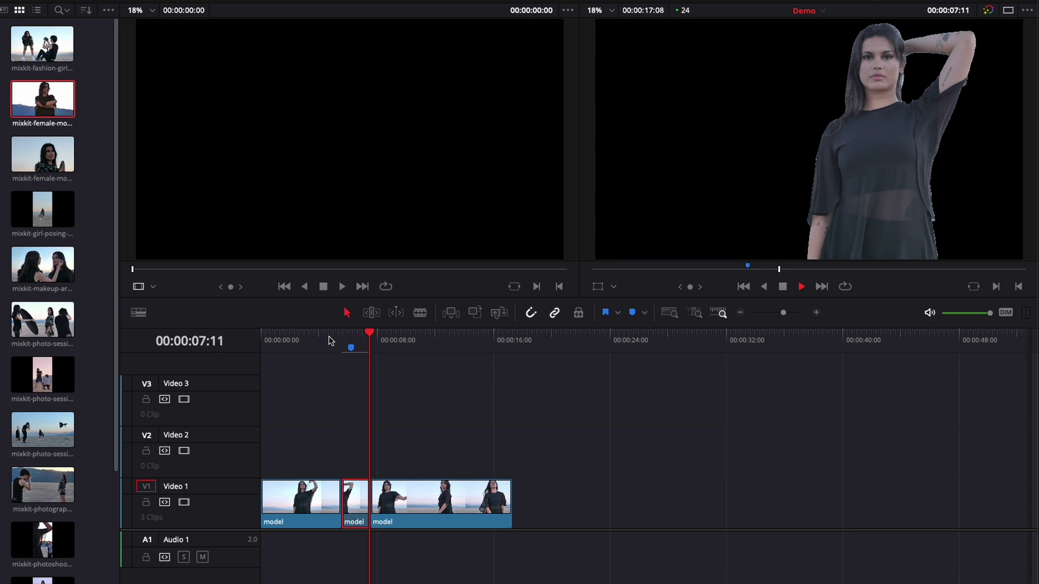
pyautogui.press('space')
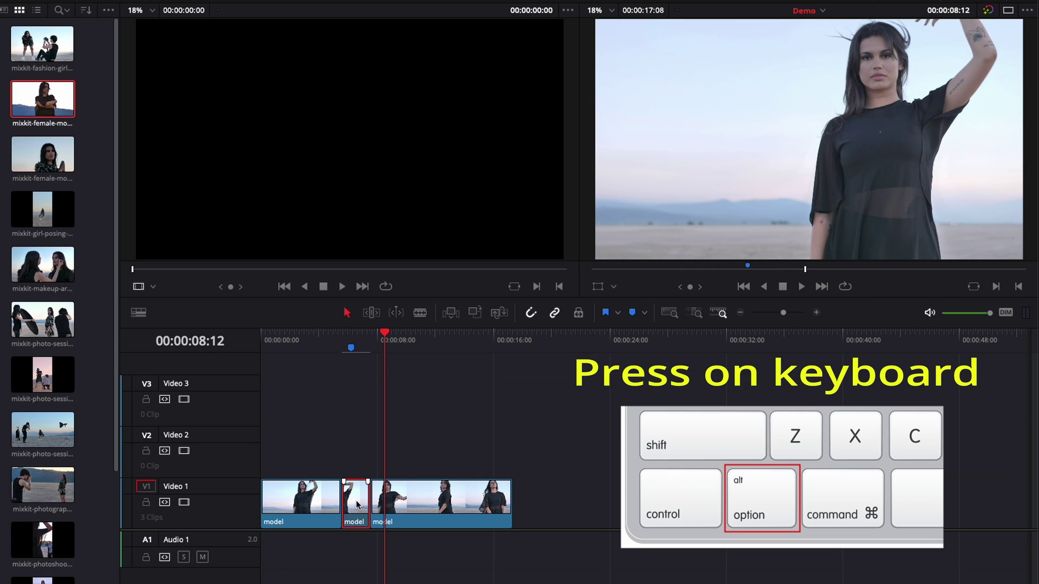
# - Copy the short clip onto Video 2, disable that track, and park at 05:14
pyautogui.moveTo(357, 509); pyautogui.dragTo(357, 469)
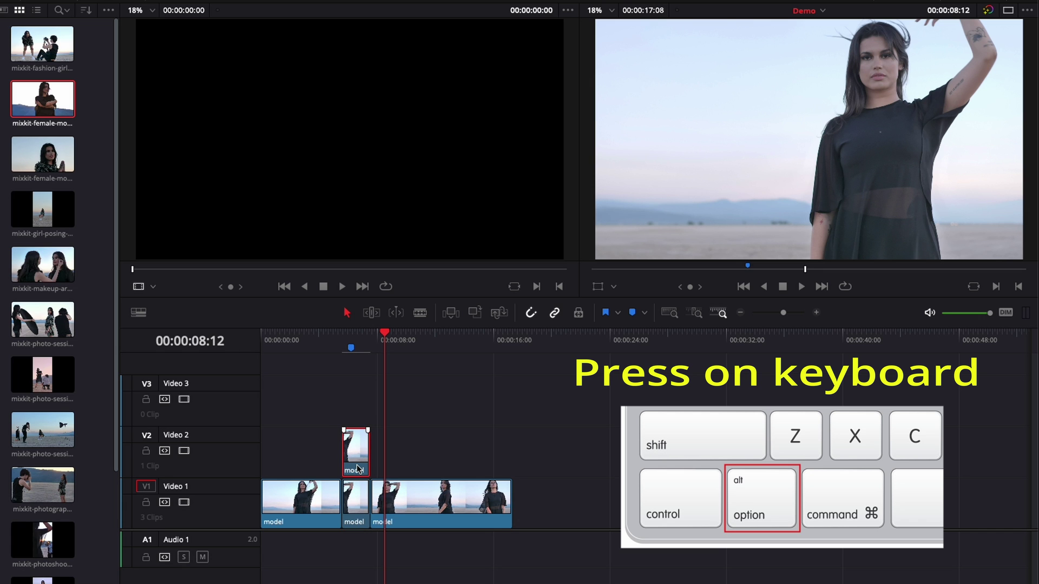
pyautogui.click(187, 451)
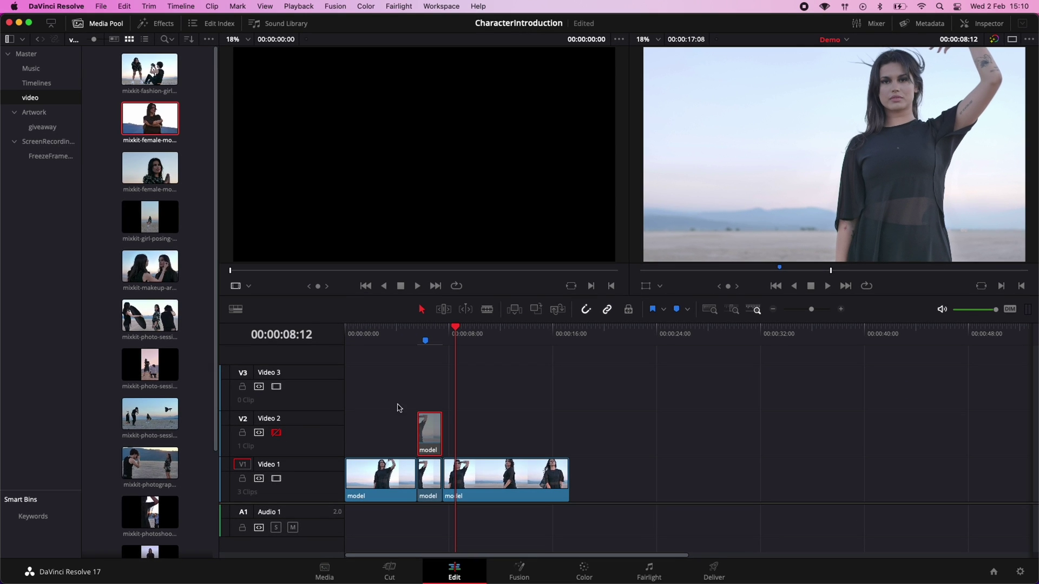
pyautogui.moveTo(437, 330); pyautogui.dragTo(420, 327)
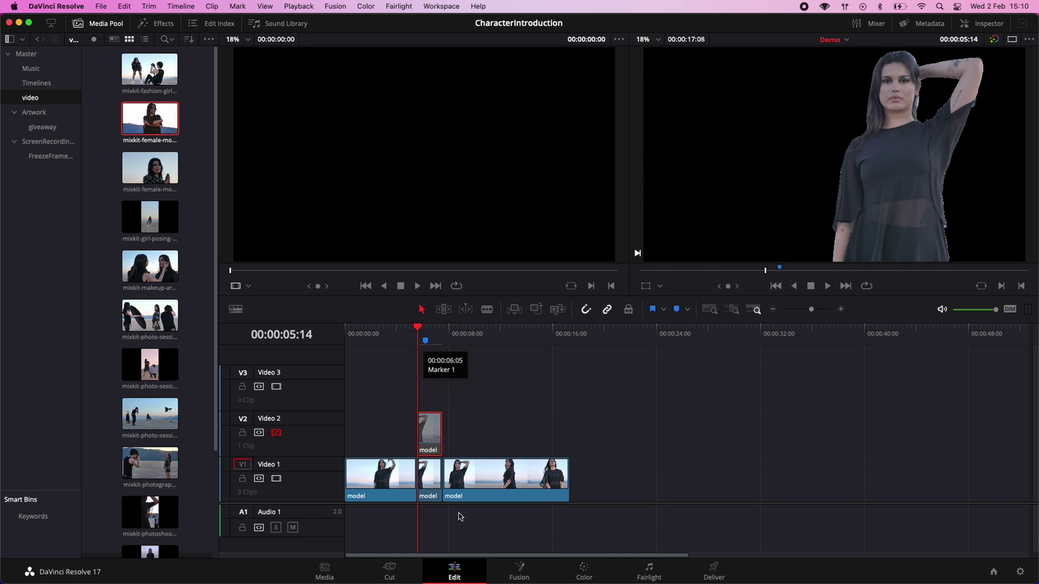
# - On the Color page, select the V1 clip and invert its model mask instead of the gap
pyautogui.click(580, 579)
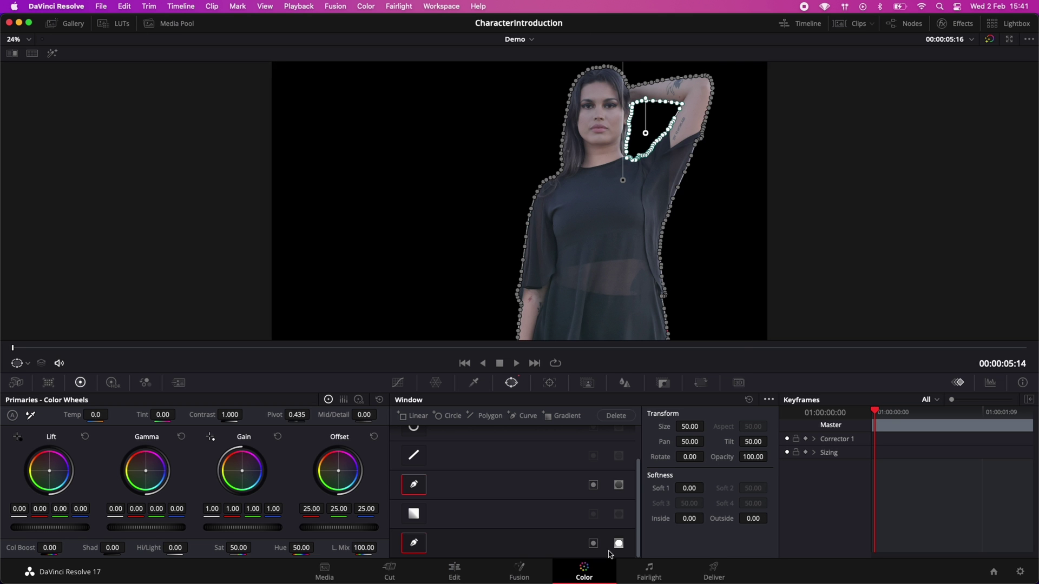
pyautogui.click(802, 24)
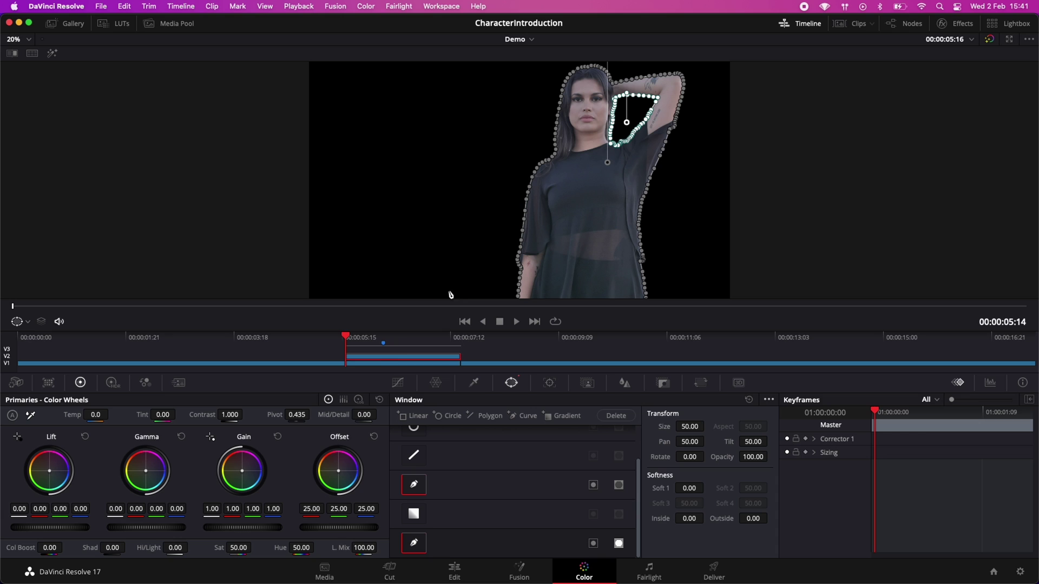
pyautogui.click(361, 365)
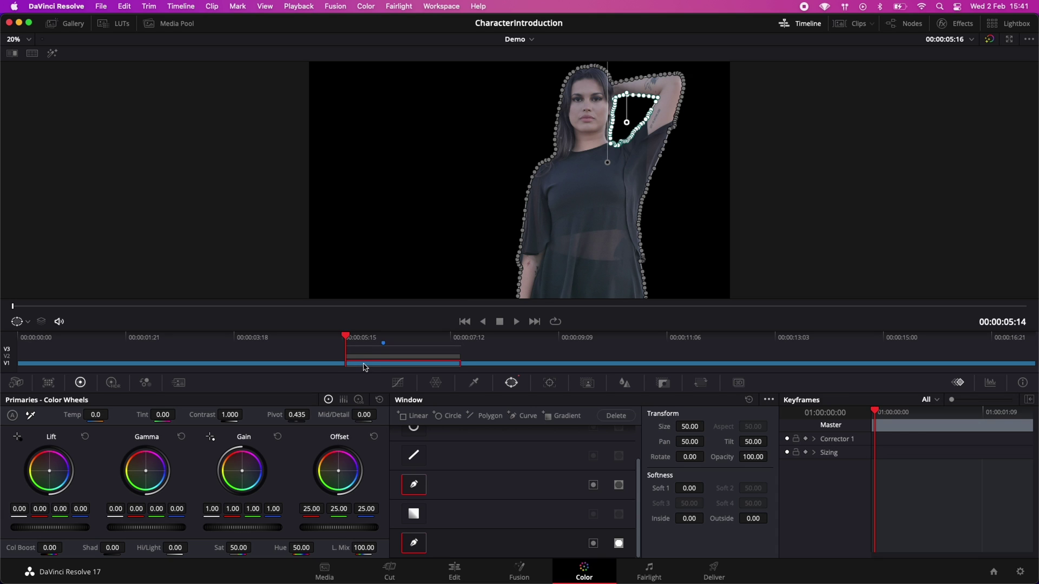
pyautogui.click(619, 544)
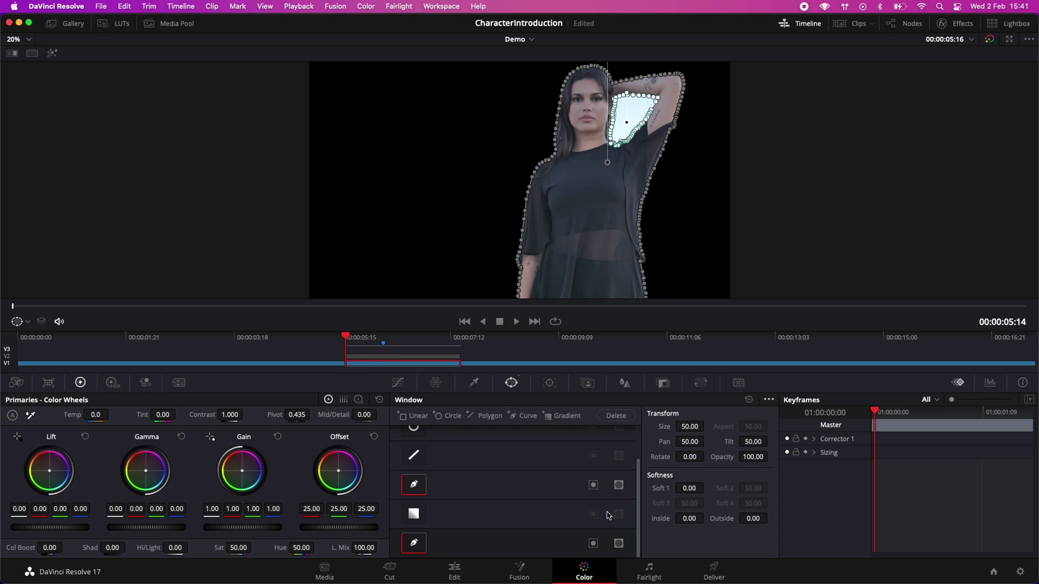
pyautogui.click(593, 486)
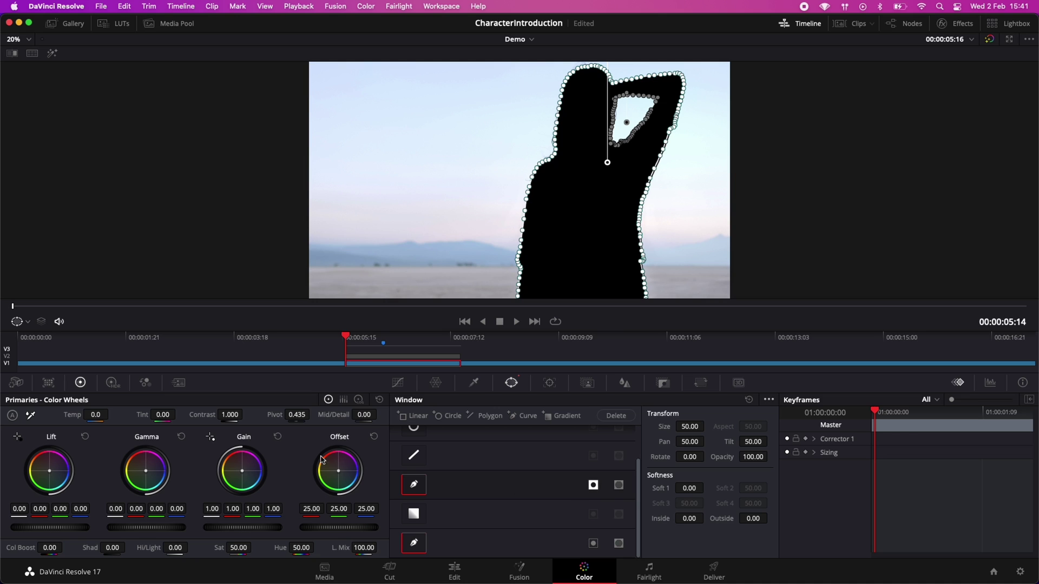
# - In the RGB Mixer, enable Monochrome with Green -1.52 and Blue -1.76
pyautogui.click(147, 385)
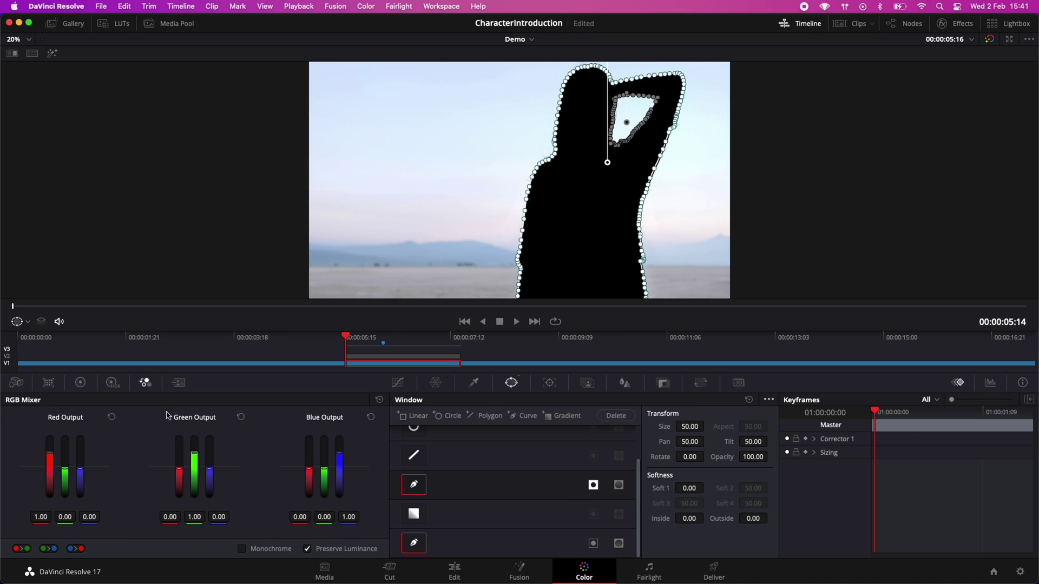
pyautogui.click(259, 548)
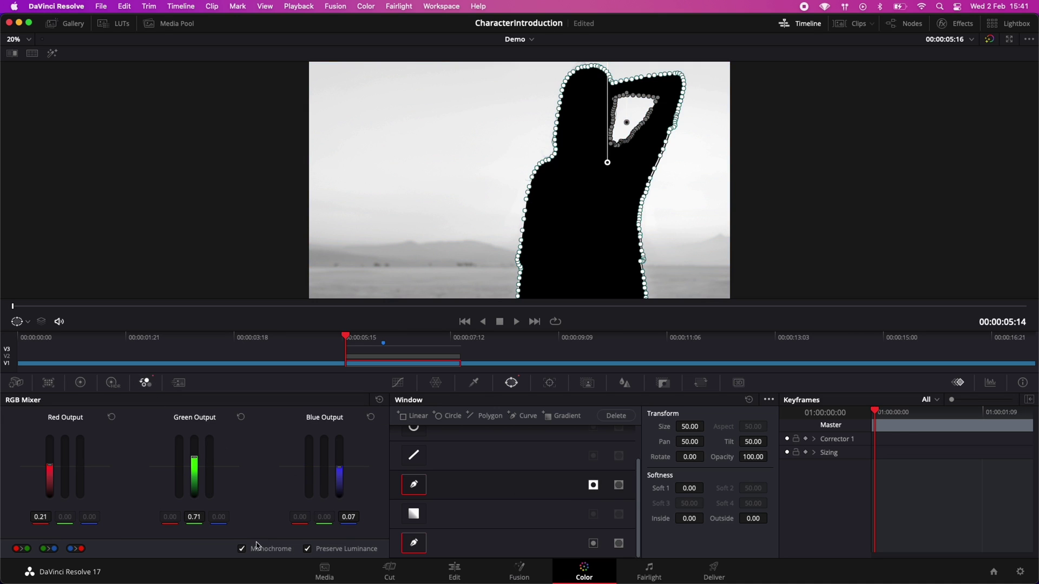
pyautogui.moveTo(196, 463); pyautogui.dragTo(197, 511)
pyautogui.moveTo(340, 475); pyautogui.dragTo(339, 502)
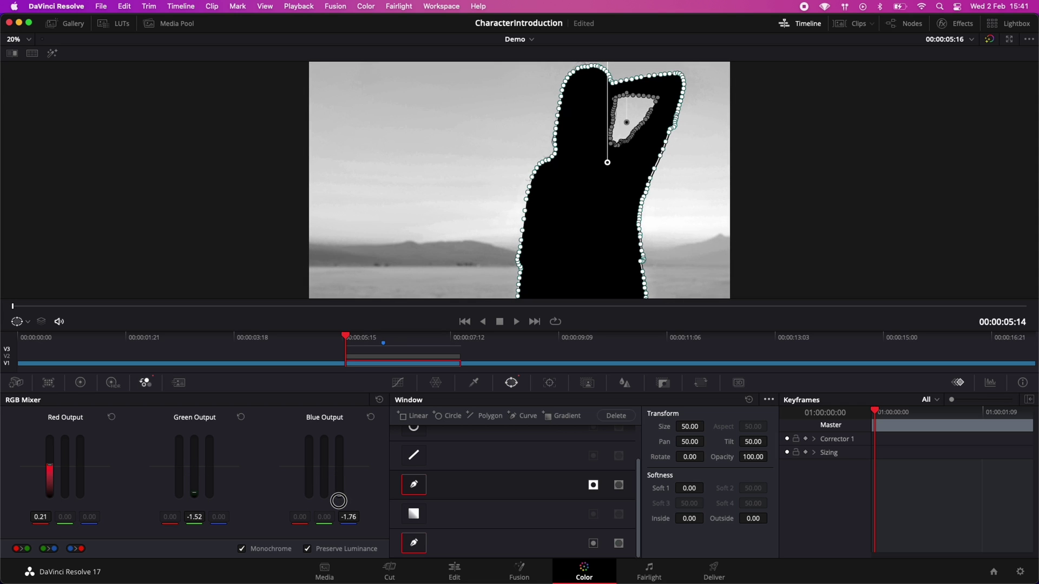
pyautogui.click(455, 568)
# - Re-enable the Video 2 track and play through the freeze frame from 04:19
pyautogui.click(407, 330)
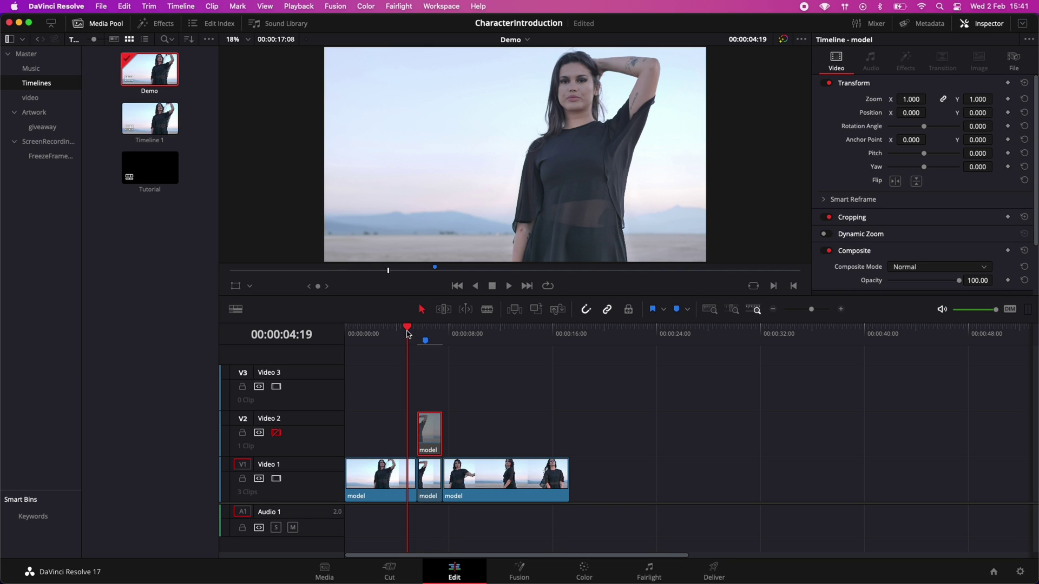
pyautogui.press('space')
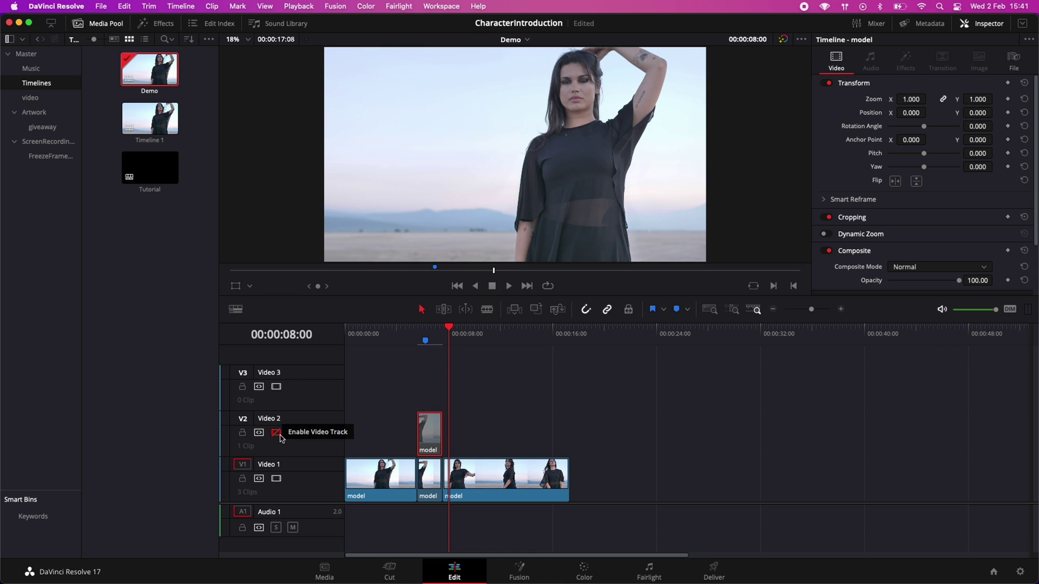
pyautogui.click(278, 434)
pyautogui.click(406, 330)
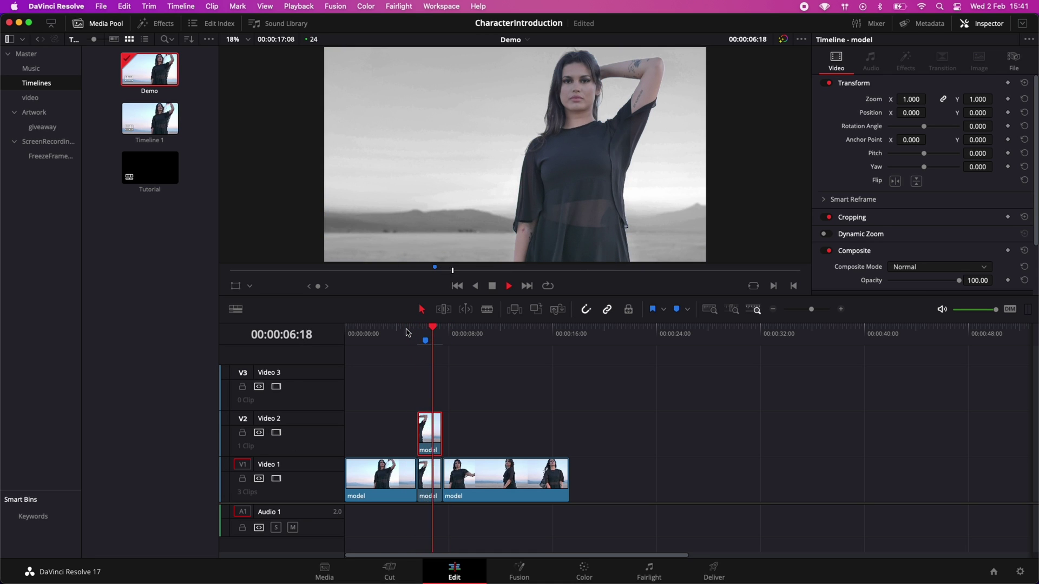
pyautogui.press('space')
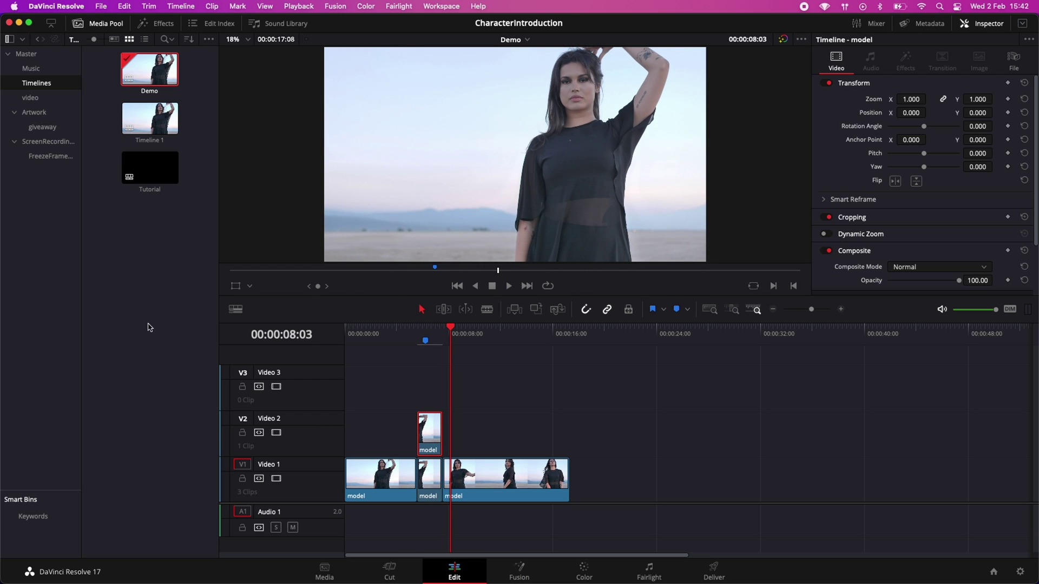
# - Swap the Media Pool for the Effects library and search it for 'colo'
pyautogui.click(95, 24)
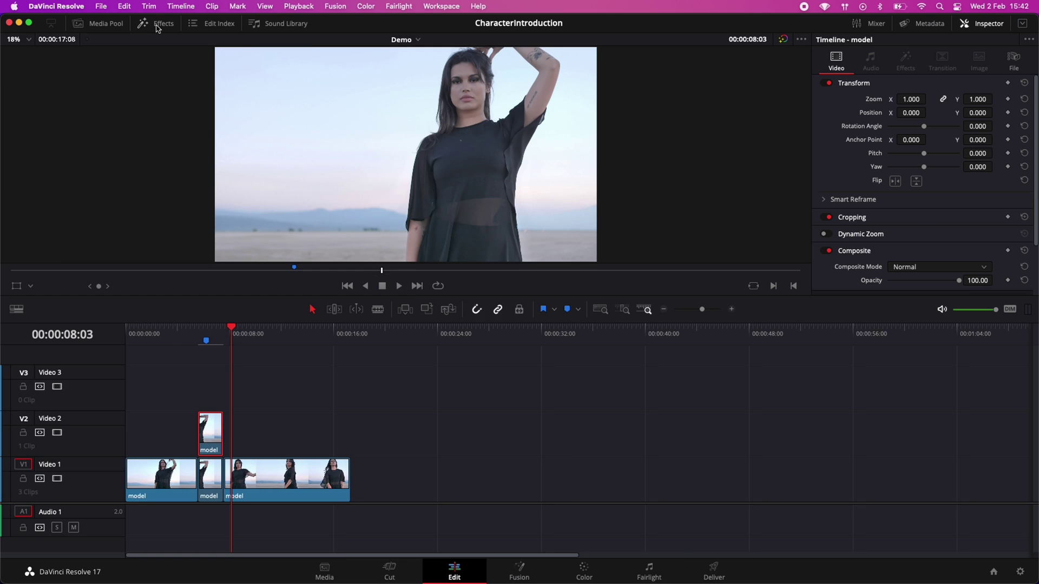
pyautogui.click(157, 26)
pyautogui.click(133, 57)
pyautogui.write('co')
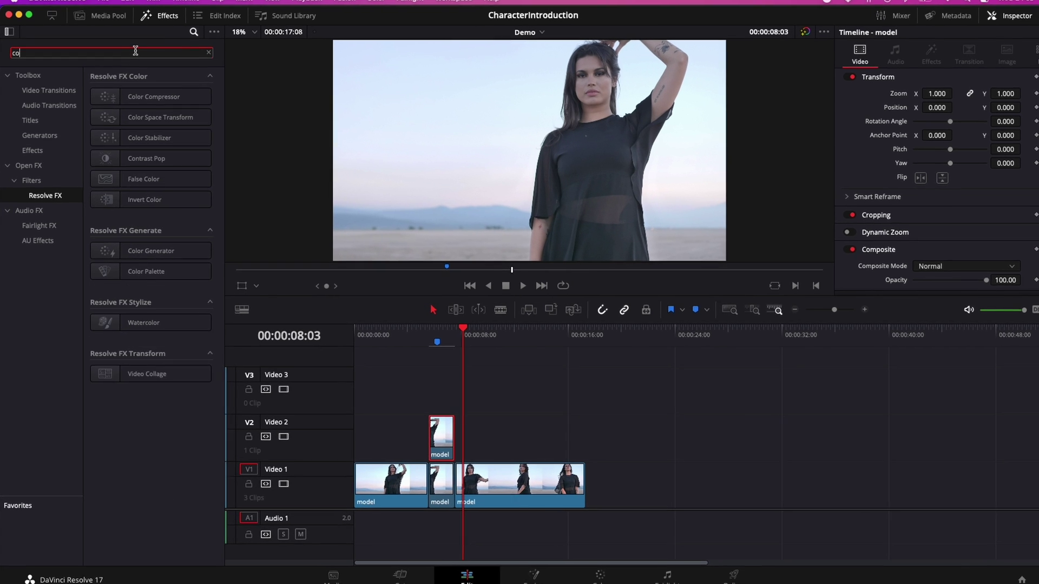
pyautogui.write('lor')
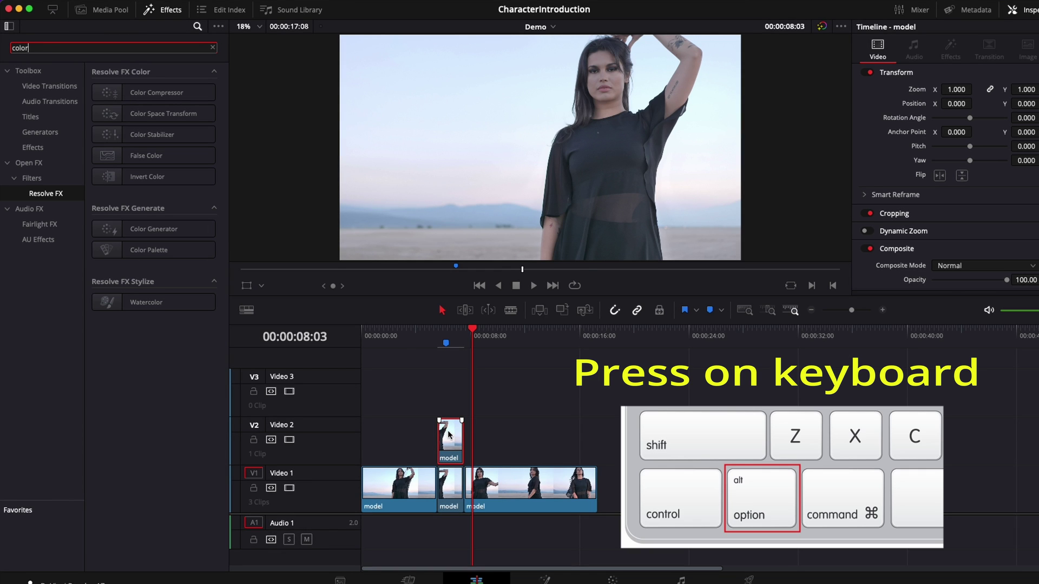
# - Copy the Video 2 freeze-frame clip onto Video 3 and drop a Color Generator on the Video 2 copy
pyautogui.keyDown('alt'); pyautogui.click(447, 430); pyautogui.keyUp('alt')
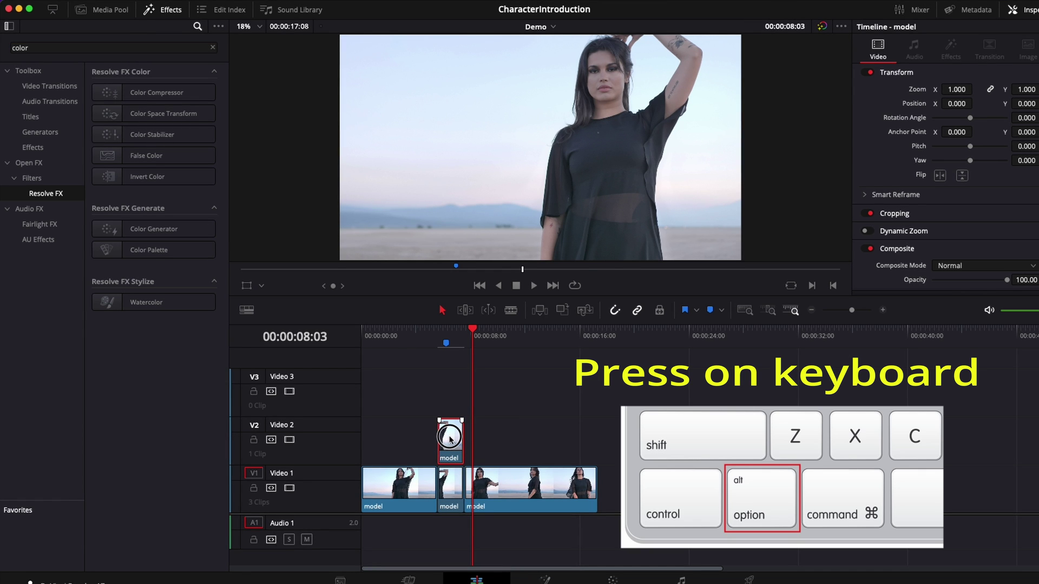
pyautogui.moveTo(449, 439); pyautogui.dragTo(451, 393)
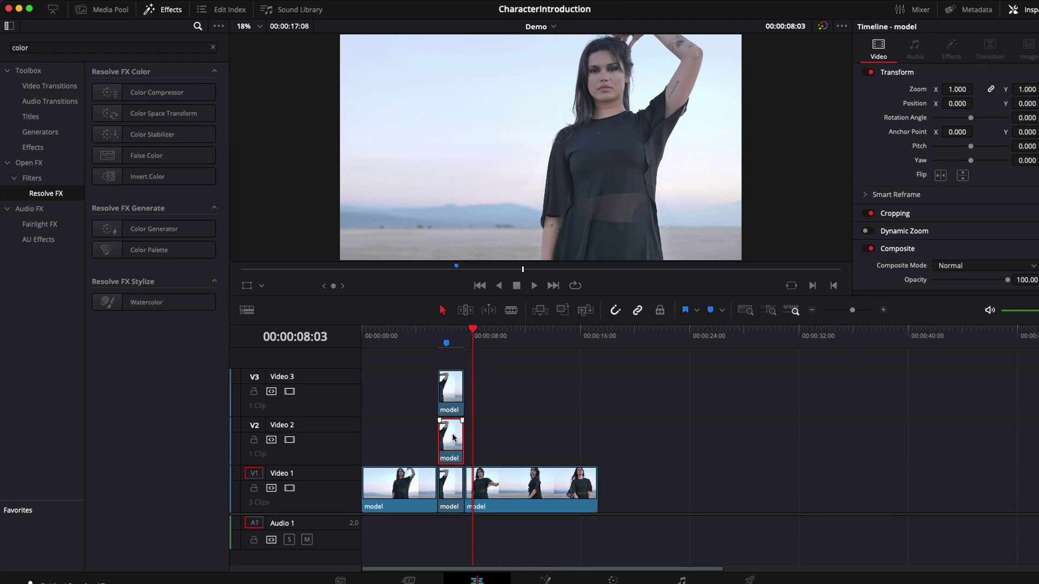
pyautogui.moveTo(154, 230); pyautogui.dragTo(452, 441)
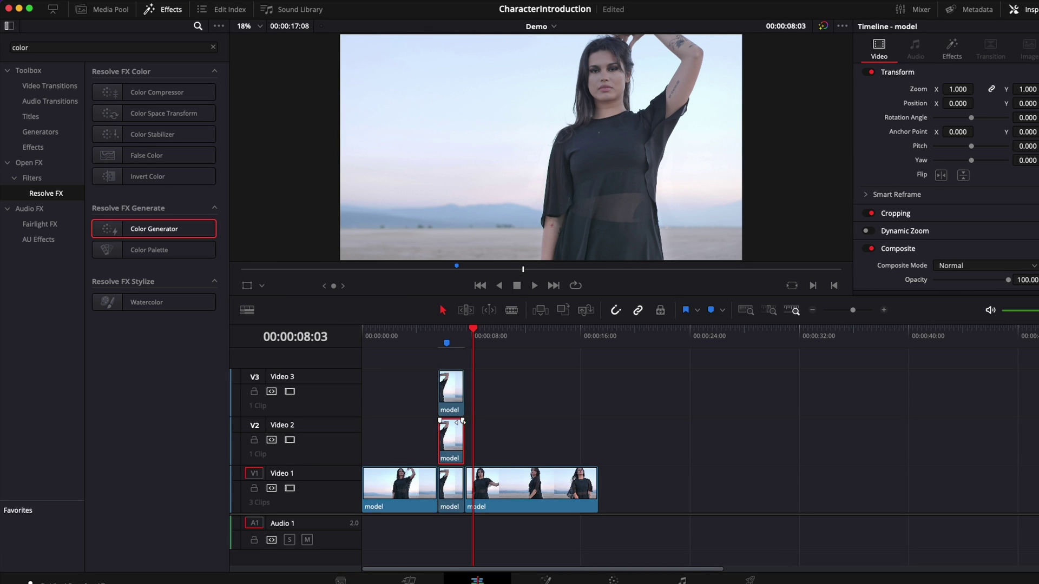
pyautogui.click(452, 340)
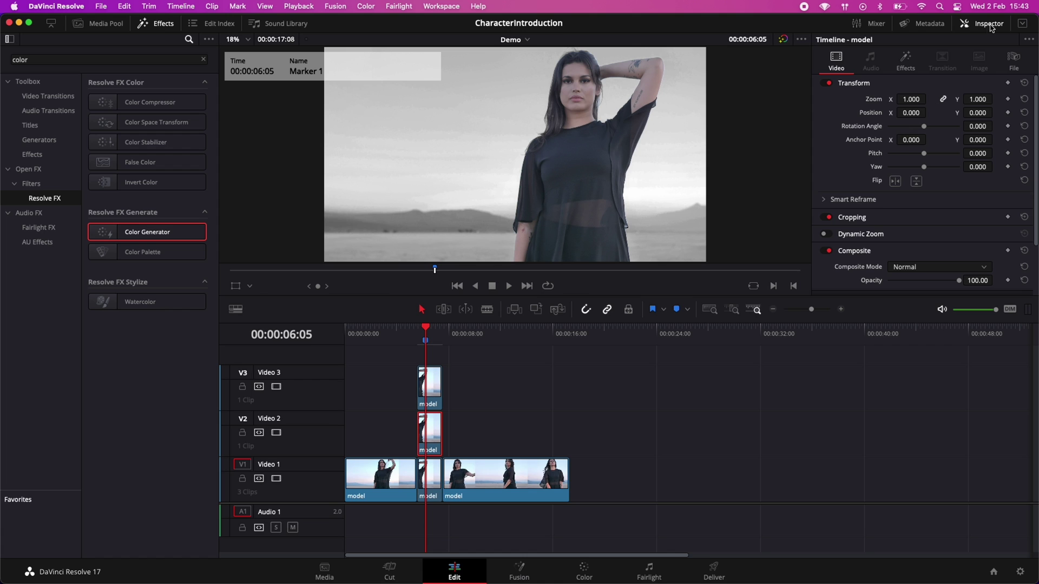
# - In the Color Generator settings, choose yellow as the generated colour and confirm
pyautogui.click(910, 61)
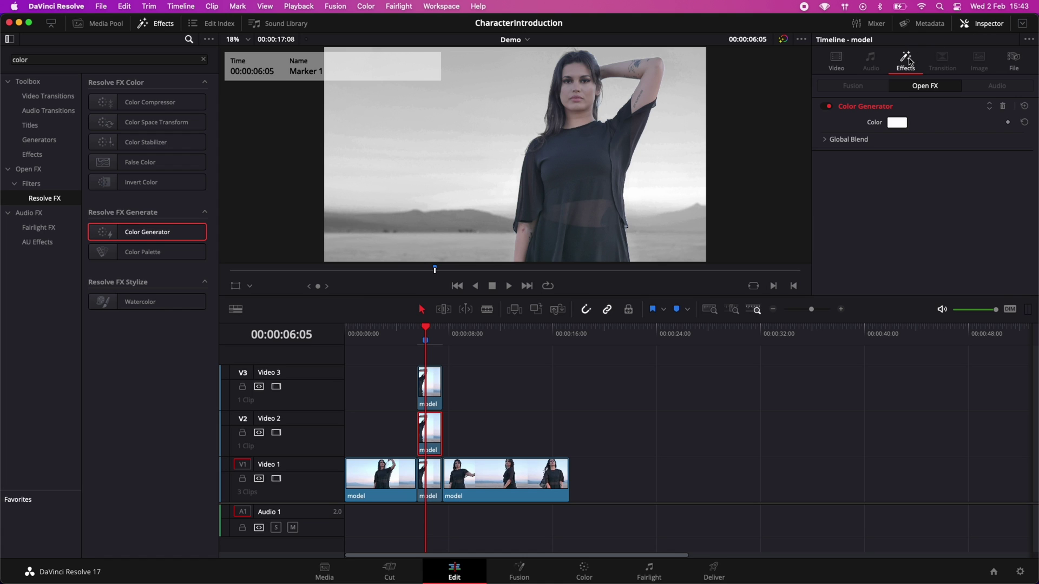
pyautogui.click(896, 123)
pyautogui.moveTo(60, 414); pyautogui.dragTo(84, 381)
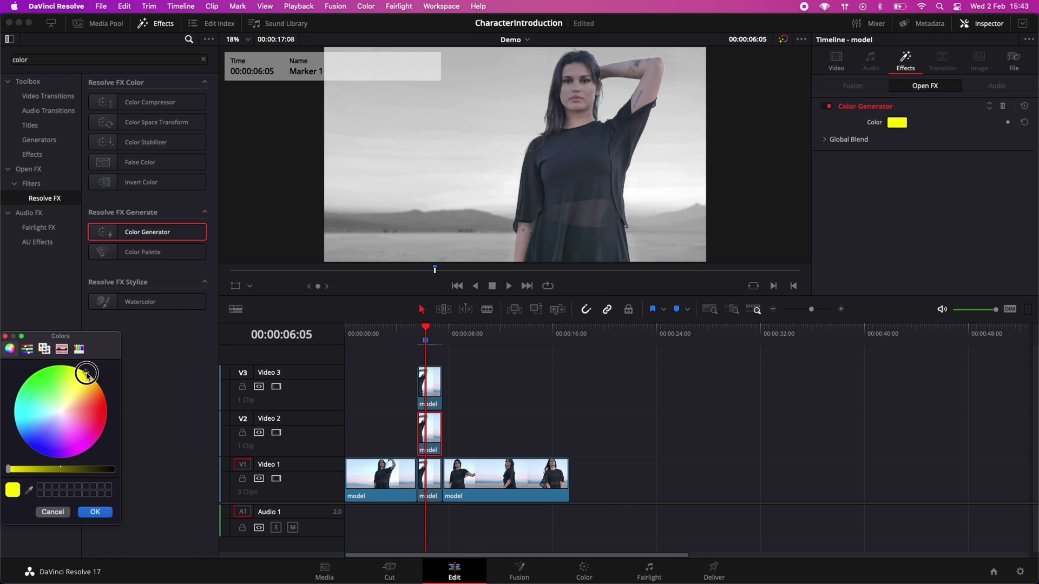
pyautogui.click(95, 512)
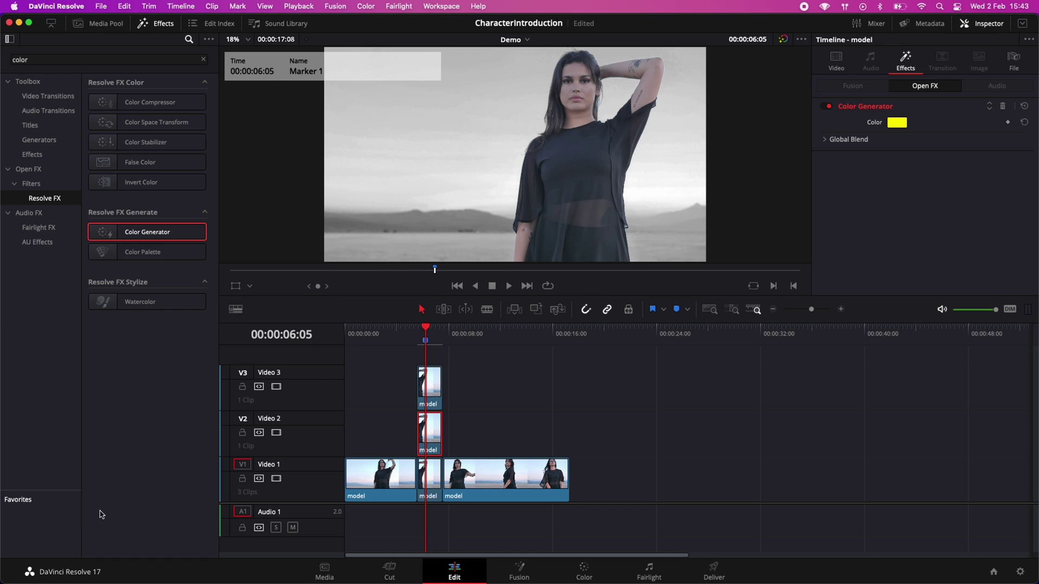
# - Scale the yellow layer to 1.080, position it at -49, -28, then select both freeze-frame clips
pyautogui.click(837, 63)
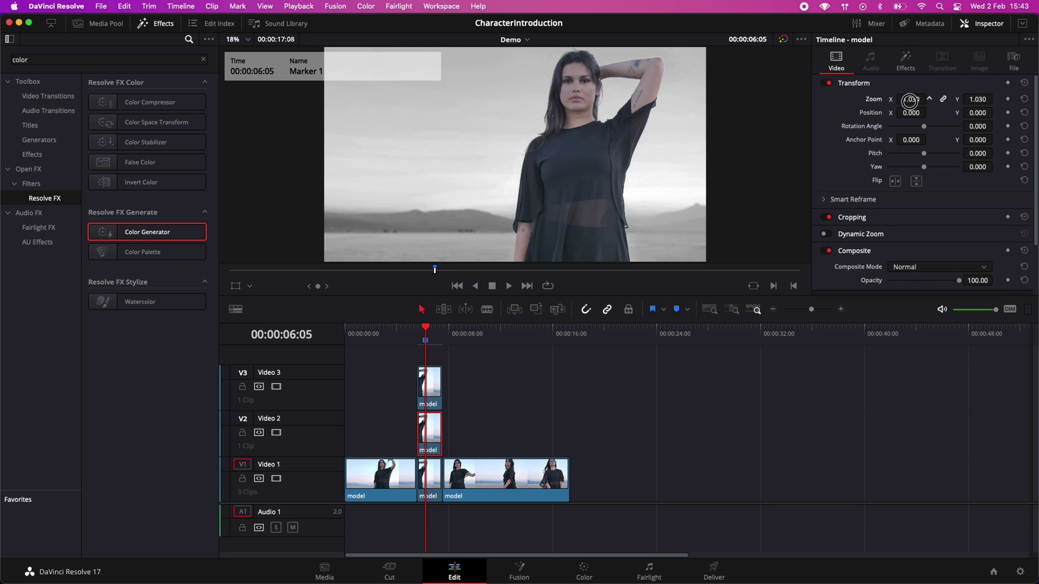
pyautogui.moveTo(909, 100); pyautogui.dragTo(915, 101)
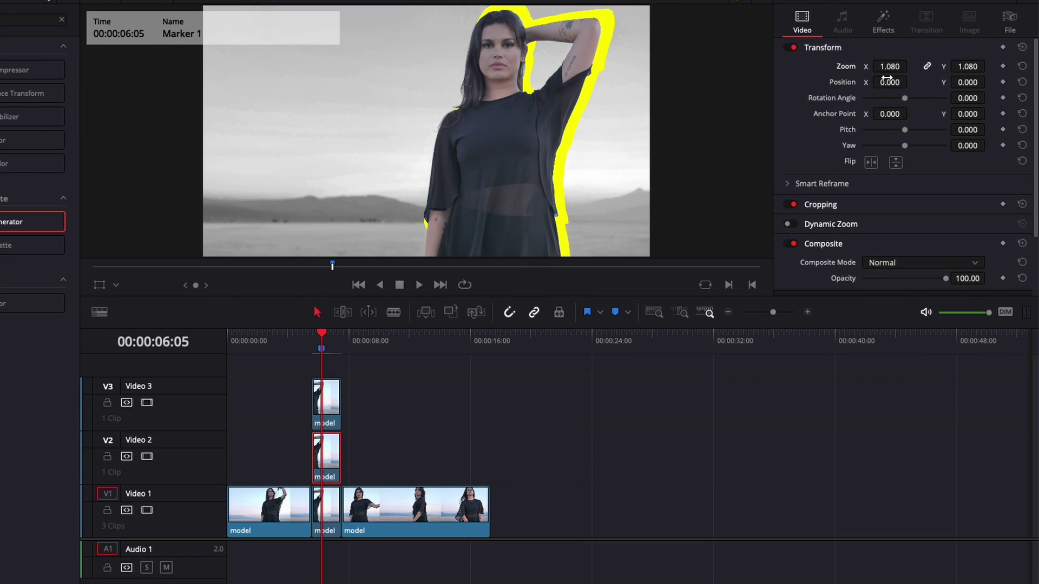
pyautogui.moveTo(886, 82); pyautogui.dragTo(870, 81)
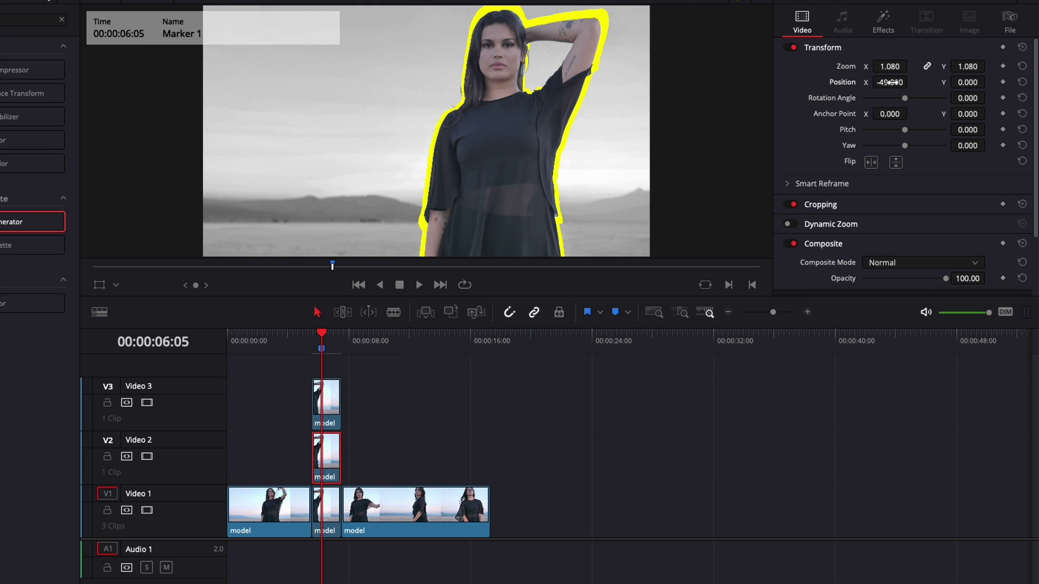
pyautogui.moveTo(954, 84); pyautogui.dragTo(945, 84)
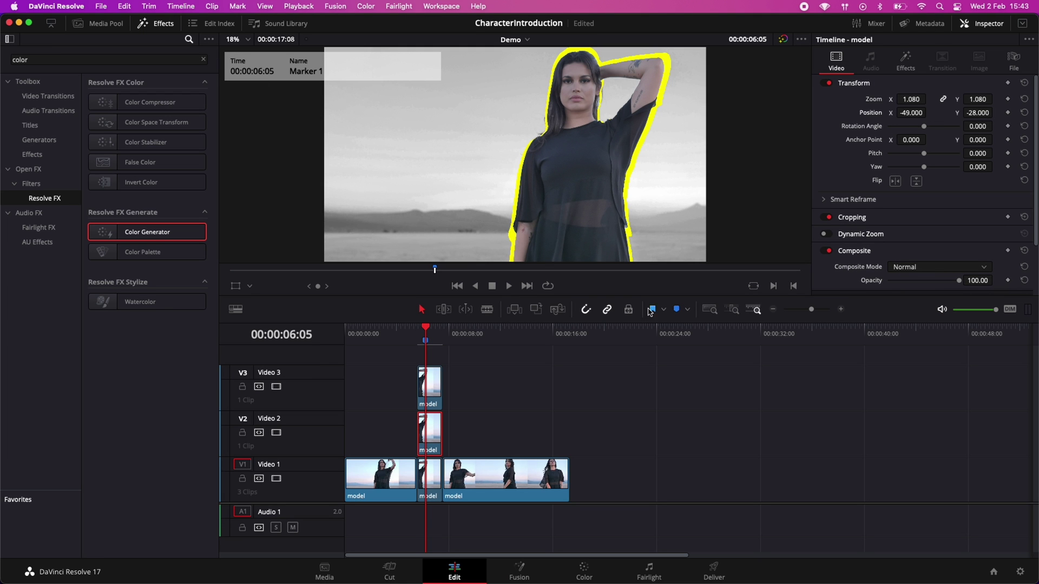
pyautogui.moveTo(466, 443); pyautogui.dragTo(403, 368)
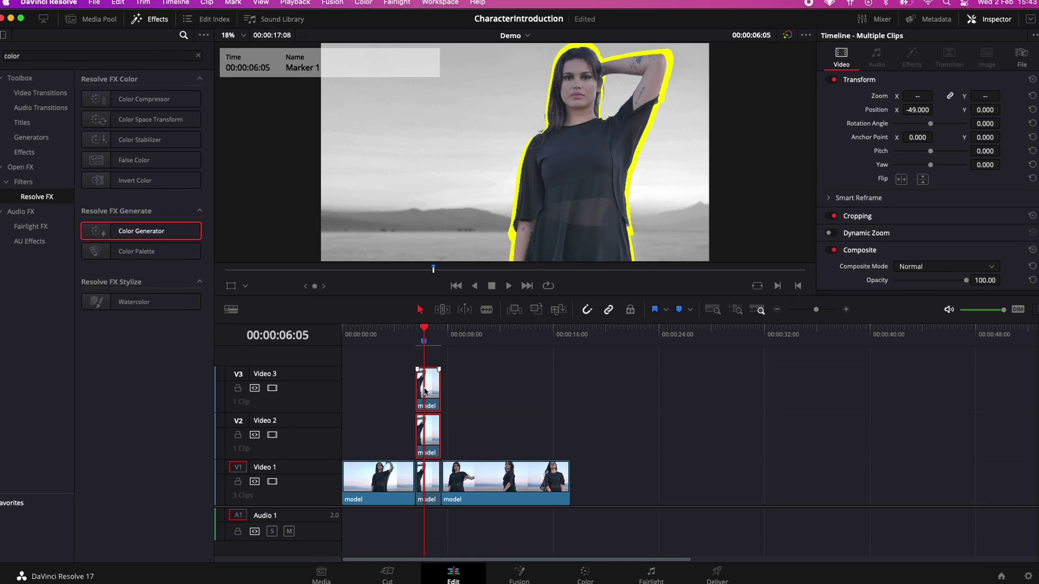
pyautogui.rightClick(426, 391)
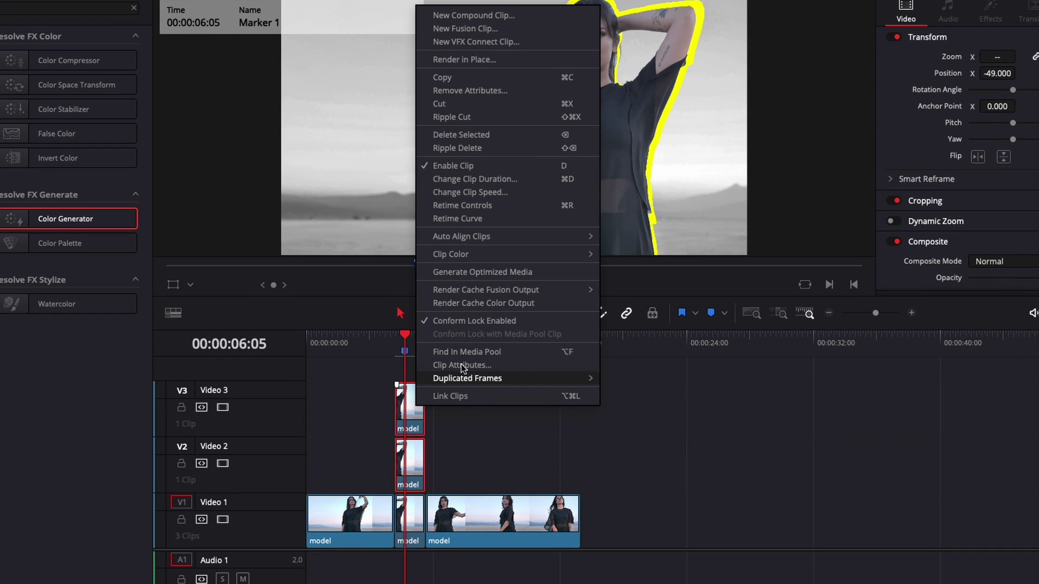
# - Create Compound Clip 1 from the two selected freeze frames and drag it onto Video 3
pyautogui.click(540, 17)
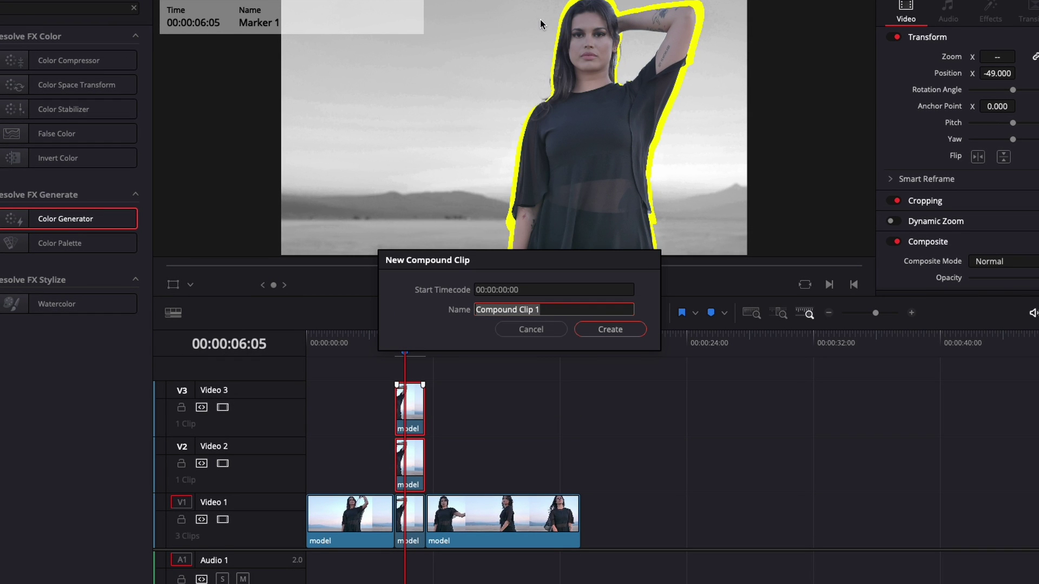
pyautogui.click(610, 329)
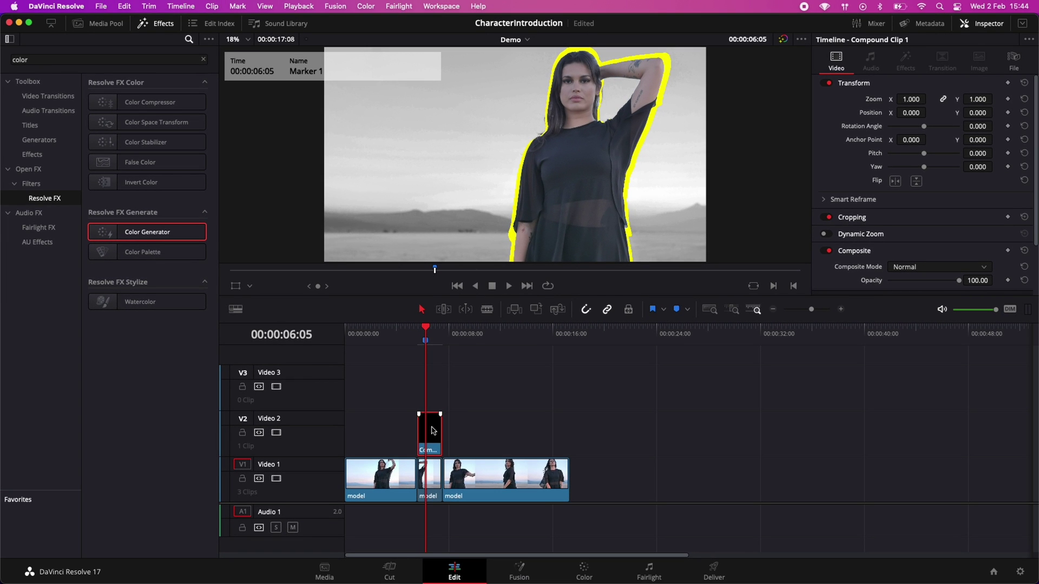
pyautogui.moveTo(433, 430); pyautogui.dragTo(432, 404)
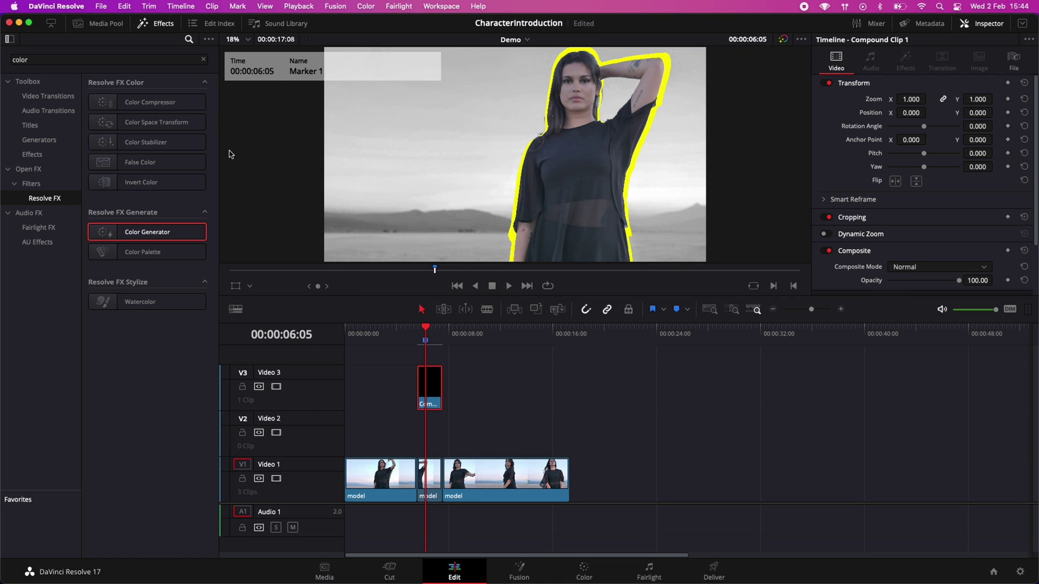
# - Place the ink-clip-art splash from the Media Pool on Video 2 beneath the model
pyautogui.click(153, 24)
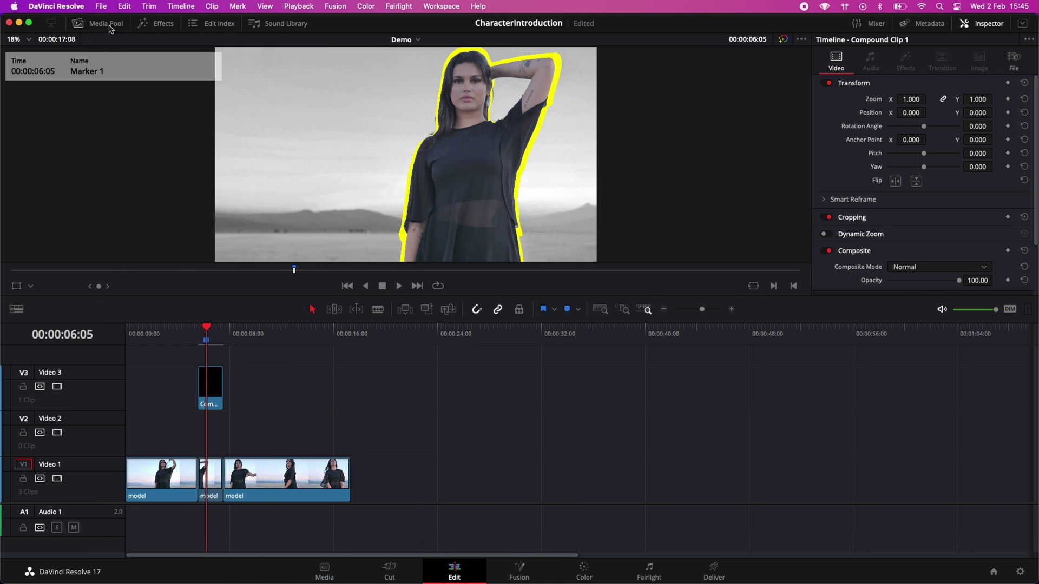
pyautogui.click(110, 27)
pyautogui.moveTo(150, 120)
pyautogui.mouseDown()
pyautogui.moveTo(438, 449)
pyautogui.moveTo(427, 443)
pyautogui.moveTo(475, 432)
pyautogui.moveTo(445, 436)
pyautogui.mouseUp()
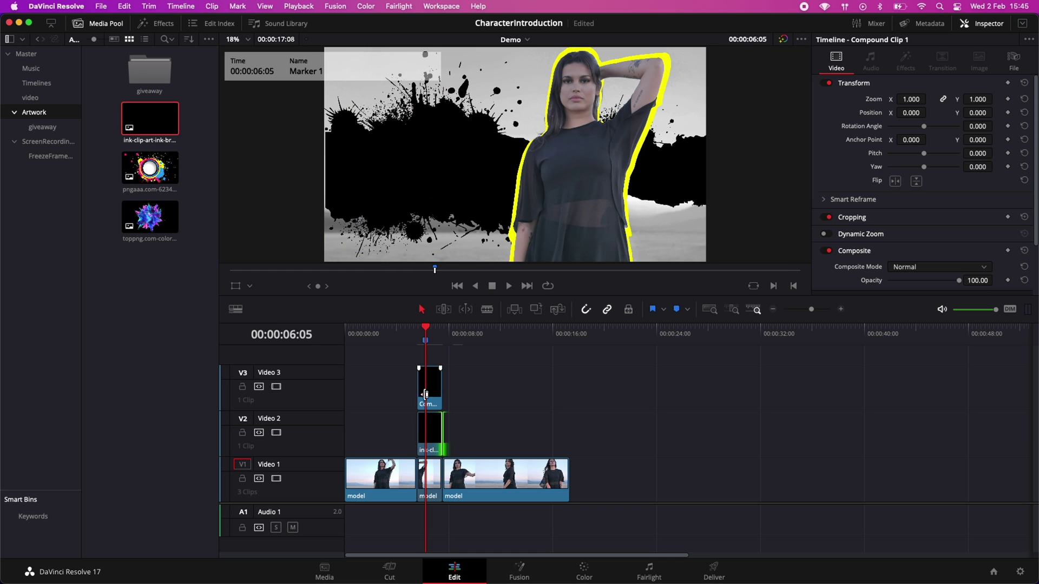
# - Scale the ink splash to 1.280, rotate it 19.24°, and move the compound clip to a new Video 4
pyautogui.click(434, 426)
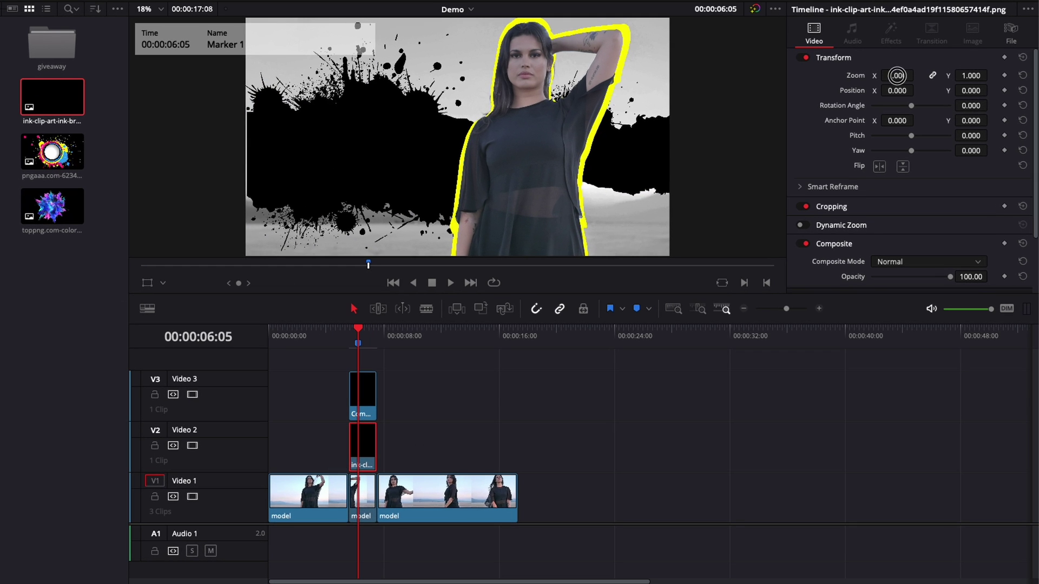
pyautogui.moveTo(909, 99); pyautogui.dragTo(910, 113)
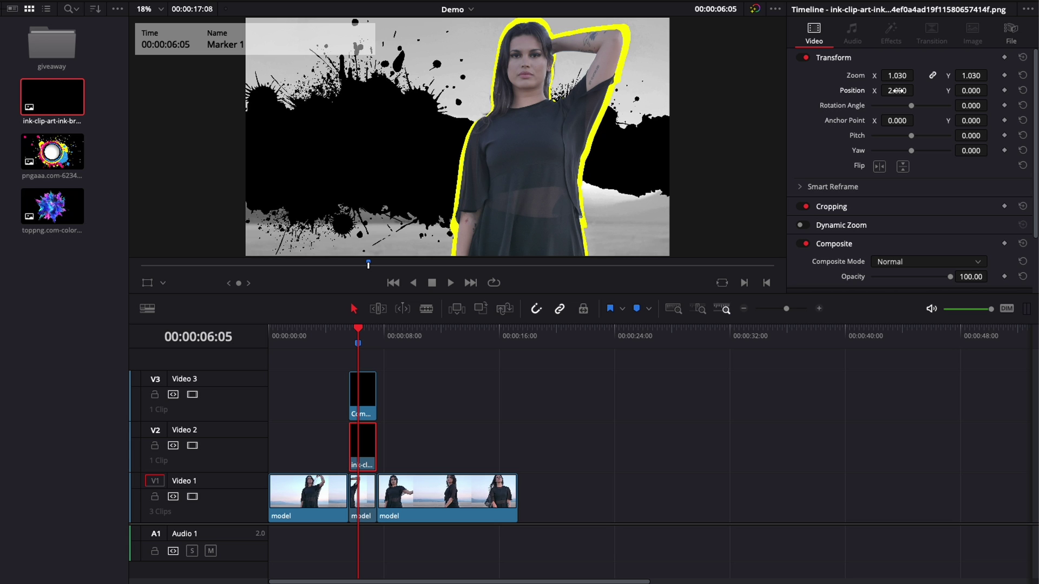
pyautogui.moveTo(896, 75); pyautogui.dragTo(913, 106)
pyautogui.moveTo(970, 90)
pyautogui.mouseDown()
pyautogui.moveTo(920, 89)
pyautogui.moveTo(506, 297)
pyautogui.moveTo(539, 293)
pyautogui.moveTo(966, 90)
pyautogui.mouseUp()
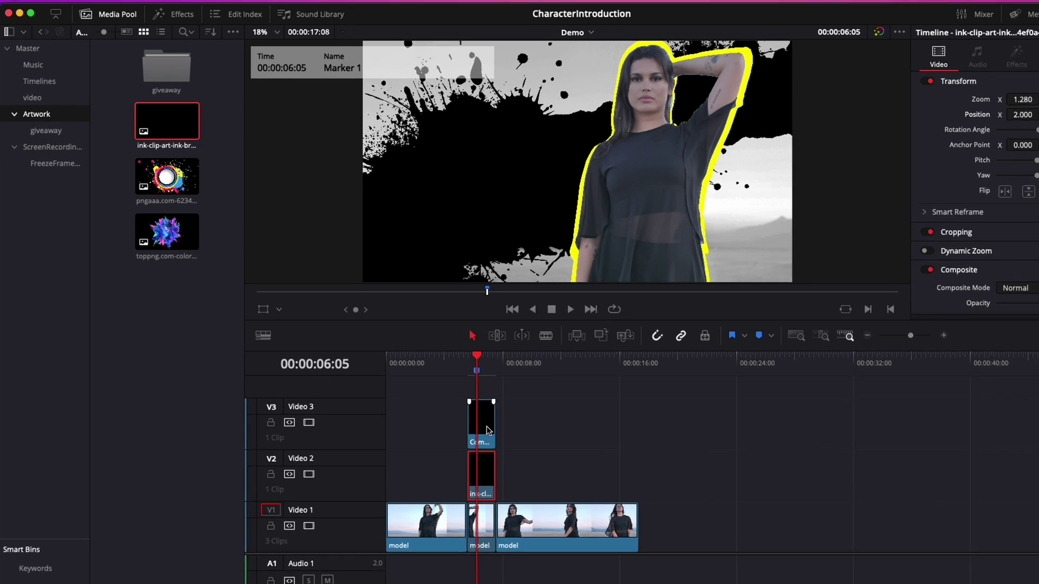
pyautogui.moveTo(430, 385); pyautogui.dragTo(435, 362)
pyautogui.moveTo(503, 405); pyautogui.dragTo(501, 405)
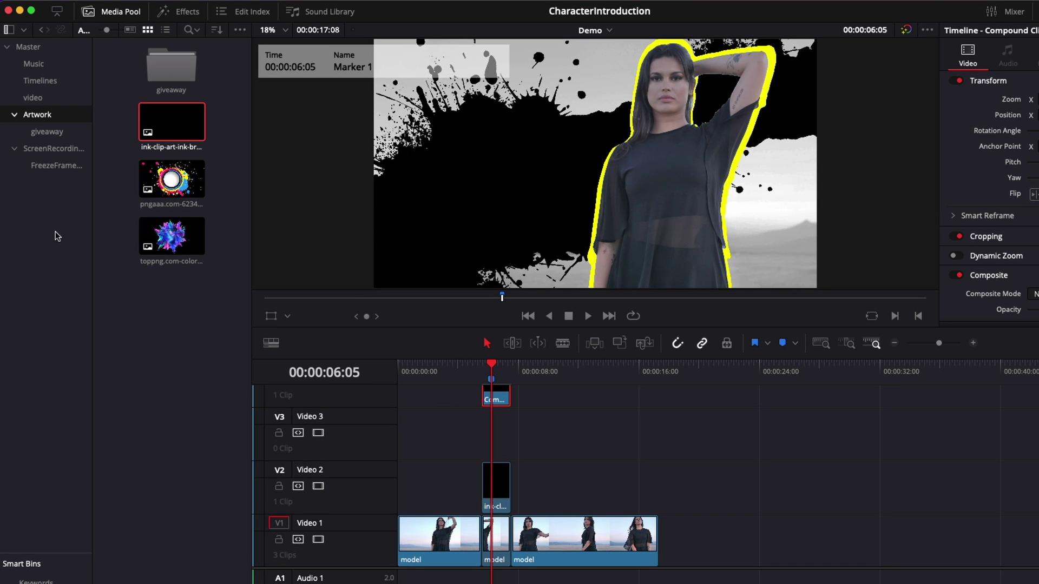
# - Add a basic Text title to the timeline and trim it to match the clip above
pyautogui.click(179, 12)
pyautogui.write('text')
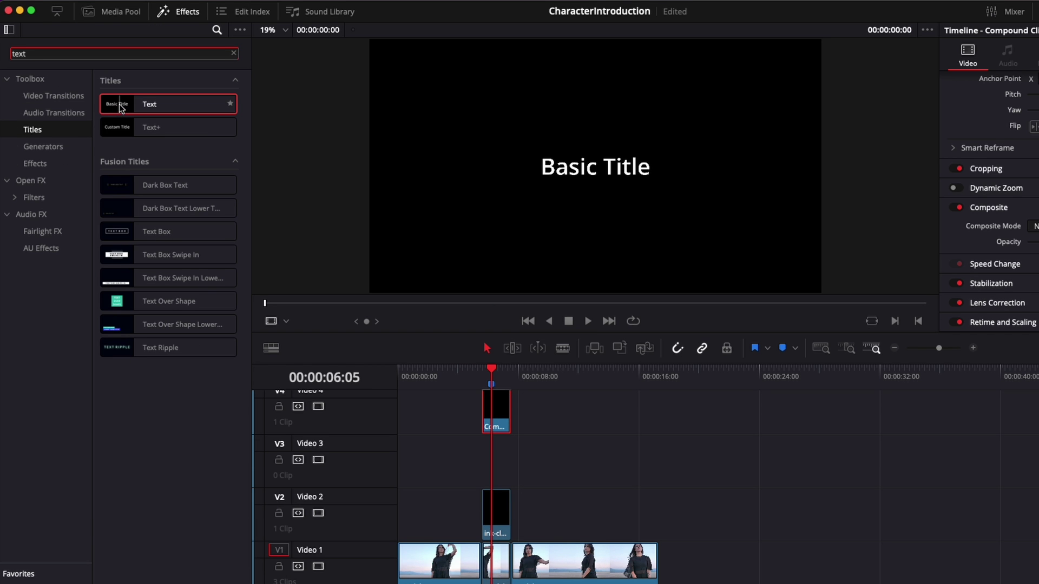
pyautogui.moveTo(120, 108); pyautogui.dragTo(475, 463)
pyautogui.moveTo(550, 466); pyautogui.dragTo(505, 461)
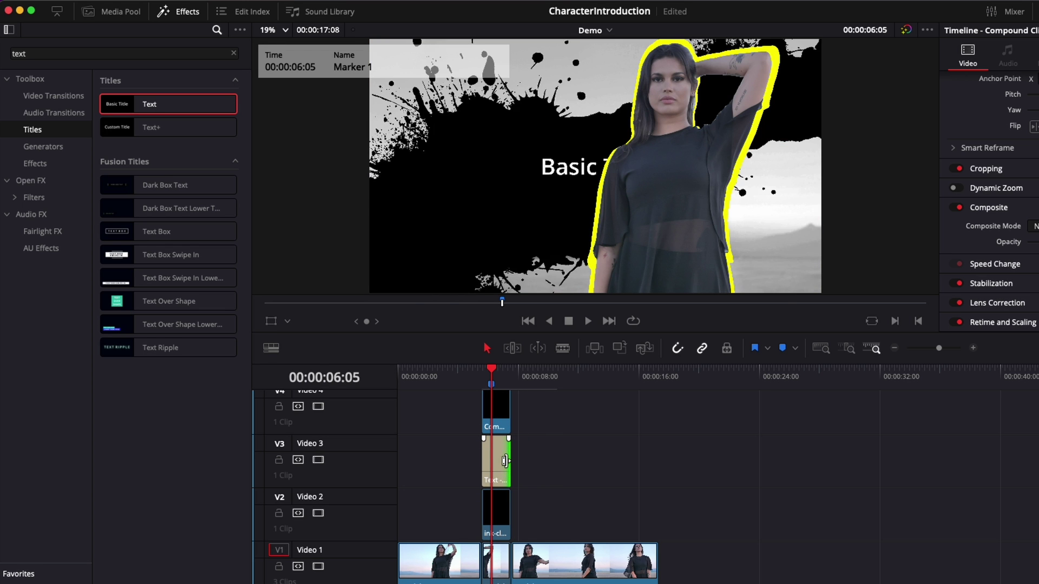
pyautogui.click(501, 457)
# - Replace the placeholder title text with 'The model' and set the font to orange juice
pyautogui.moveTo(1005, 136); pyautogui.dragTo(915, 138)
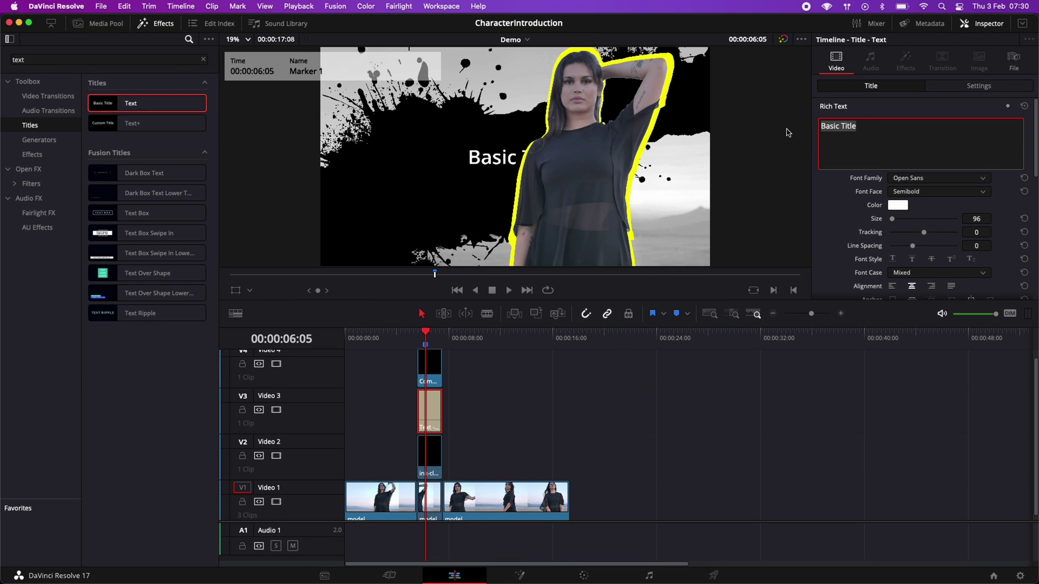
pyautogui.write('The model')
pyautogui.click(910, 178)
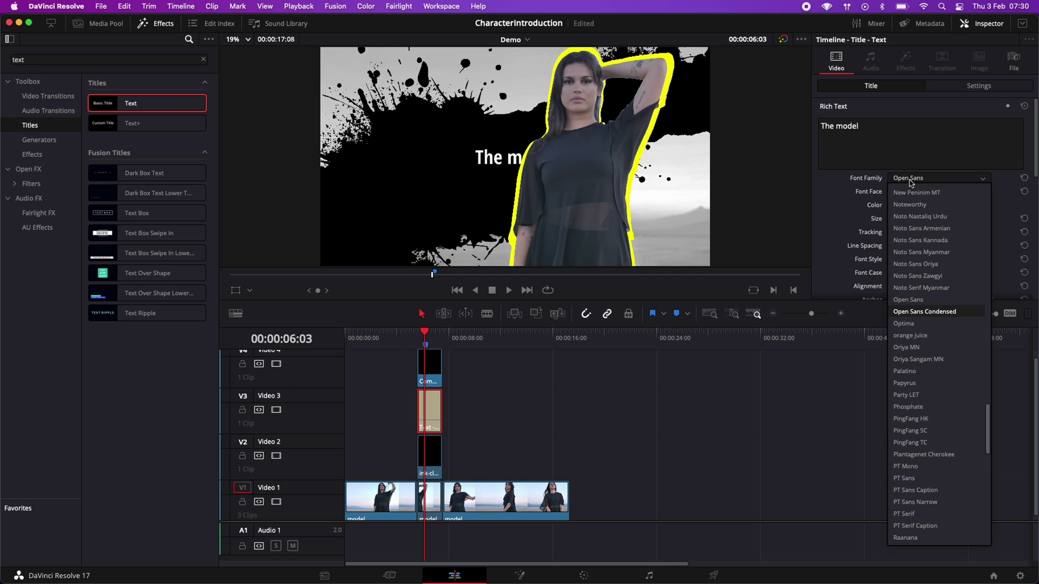
pyautogui.scroll(-15, 920, 325)
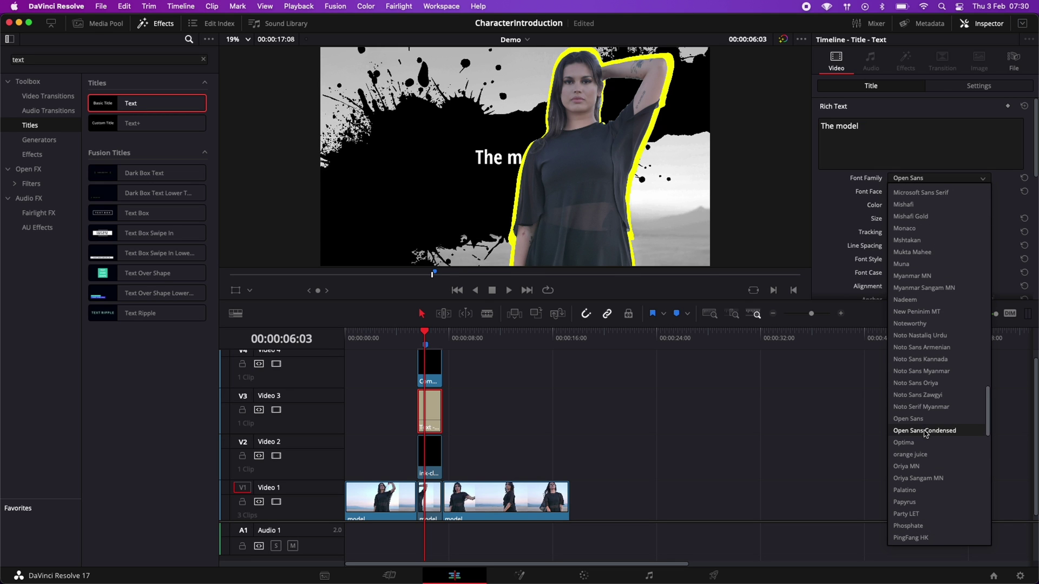
pyautogui.click(910, 419)
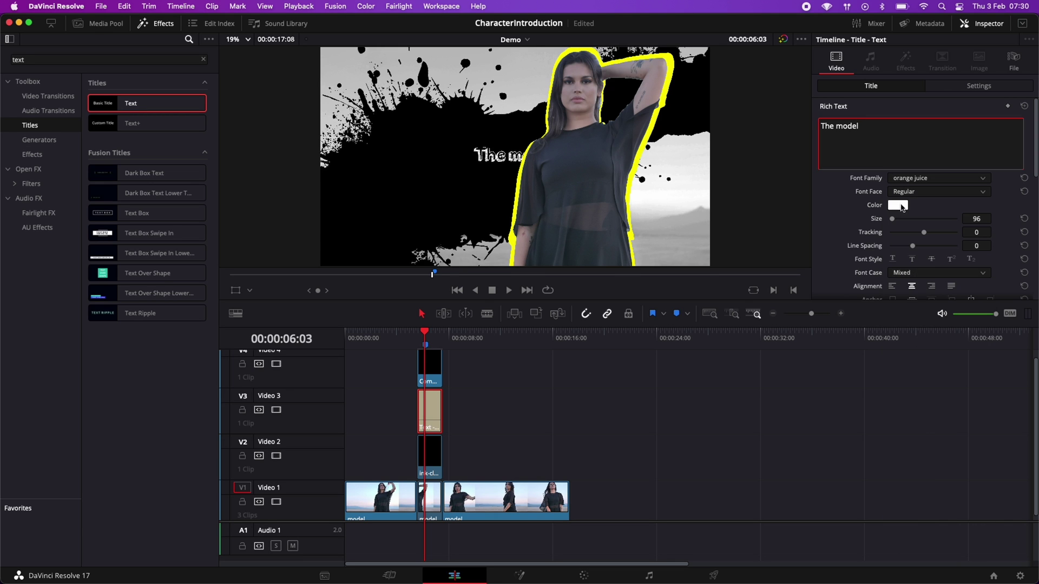
# - Colour the title yellow, break it onto two lines, and enlarge it to size 182
pyautogui.click(897, 205)
pyautogui.click(84, 368)
pyautogui.click(95, 511)
pyautogui.press('Return')
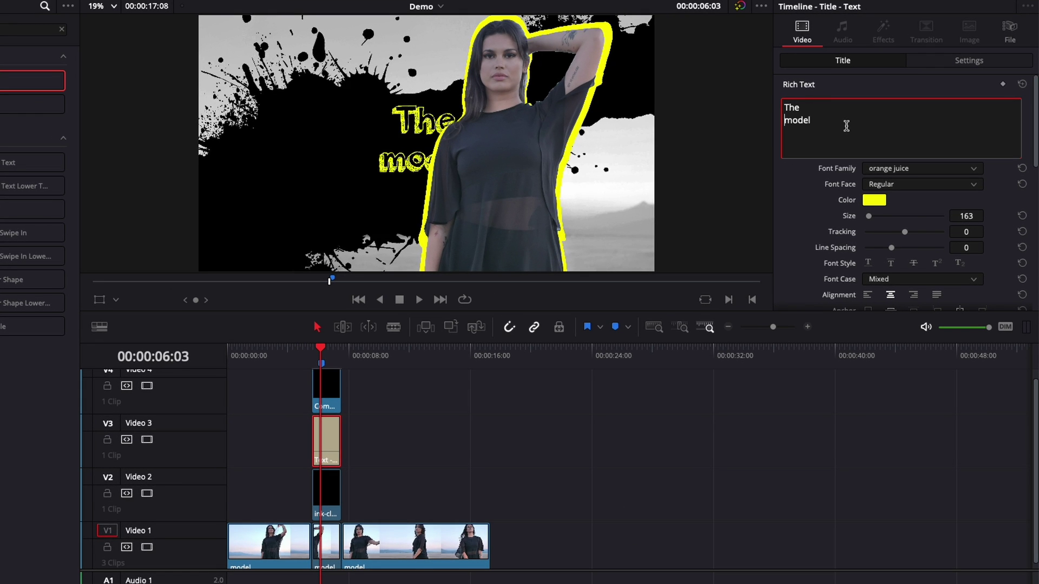
pyautogui.moveTo(924, 232)
pyautogui.mouseDown()
pyautogui.moveTo(933, 232)
pyautogui.moveTo(909, 245)
pyautogui.mouseUp()
# - Capitalise the M in 'Model' and adjust the title's tracking, spacing and position
pyautogui.click(796, 123)
pyautogui.press('BackSpace')
pyautogui.write('M')
pyautogui.moveTo(967, 216); pyautogui.dragTo(982, 232)
pyautogui.moveTo(966, 248); pyautogui.dragTo(972, 247)
pyautogui.scroll(-3, 924, 255)
pyautogui.moveTo(893, 251); pyautogui.dragTo(866, 250)
pyautogui.moveTo(967, 250); pyautogui.dragTo(911, 248)
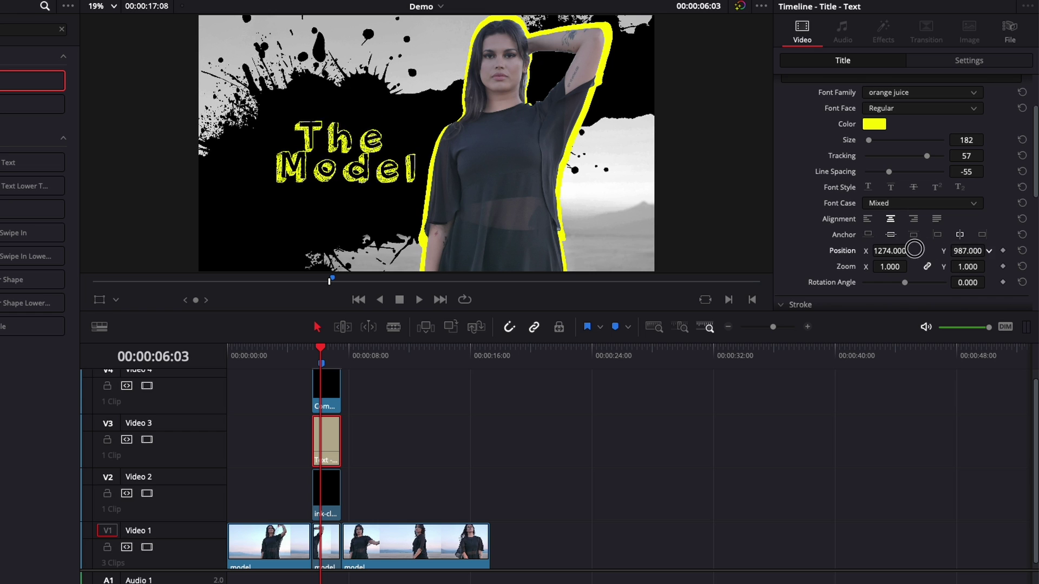
pyautogui.scroll(2, 914, 227)
pyautogui.moveTo(889, 209); pyautogui.dragTo(890, 213)
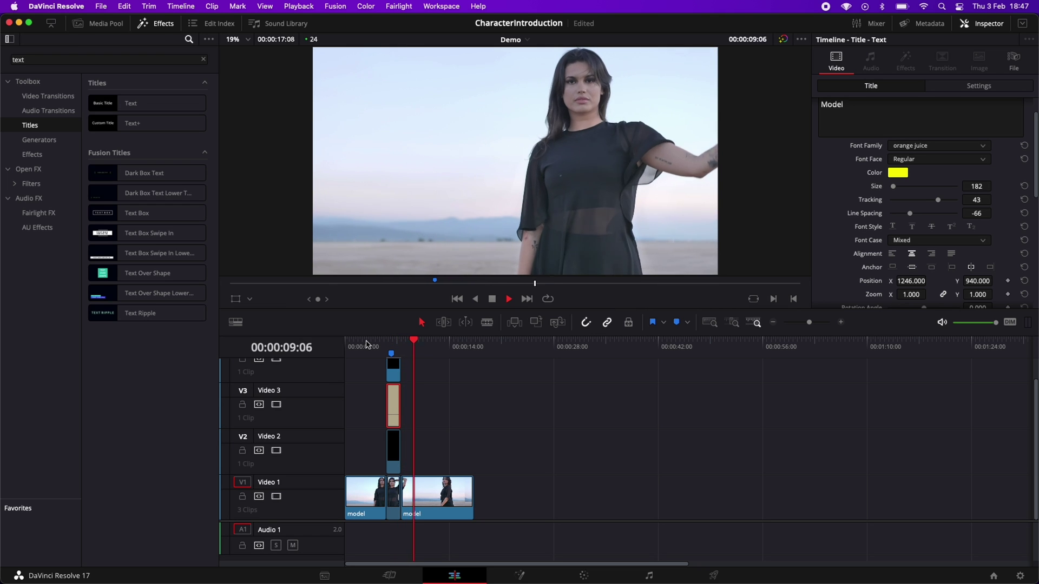
# - Go to the marker frame at 6:05 and select the outlined model's compound clip on Video 4
pyautogui.click(368, 342)
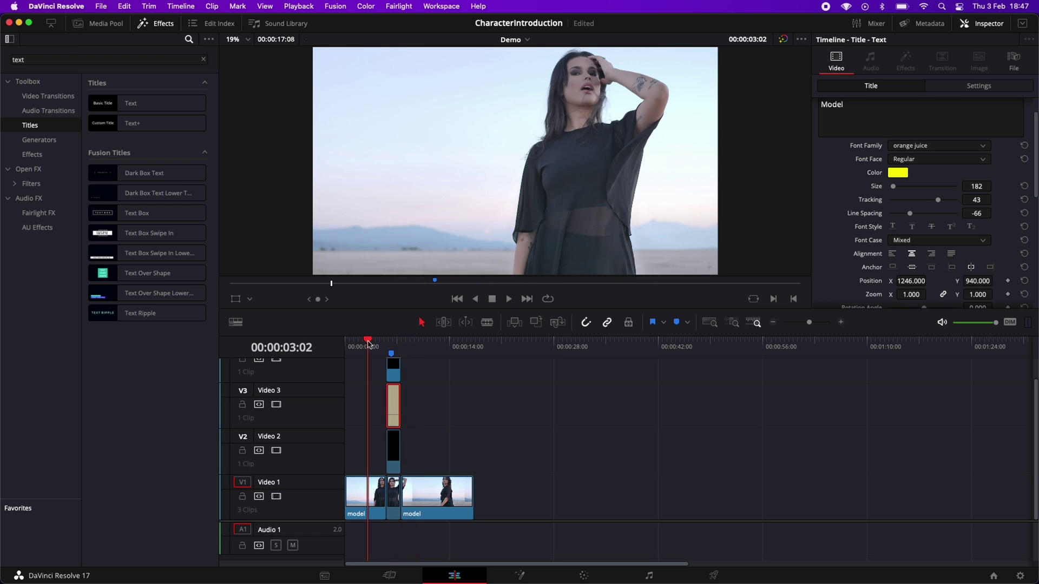
pyautogui.click(841, 323)
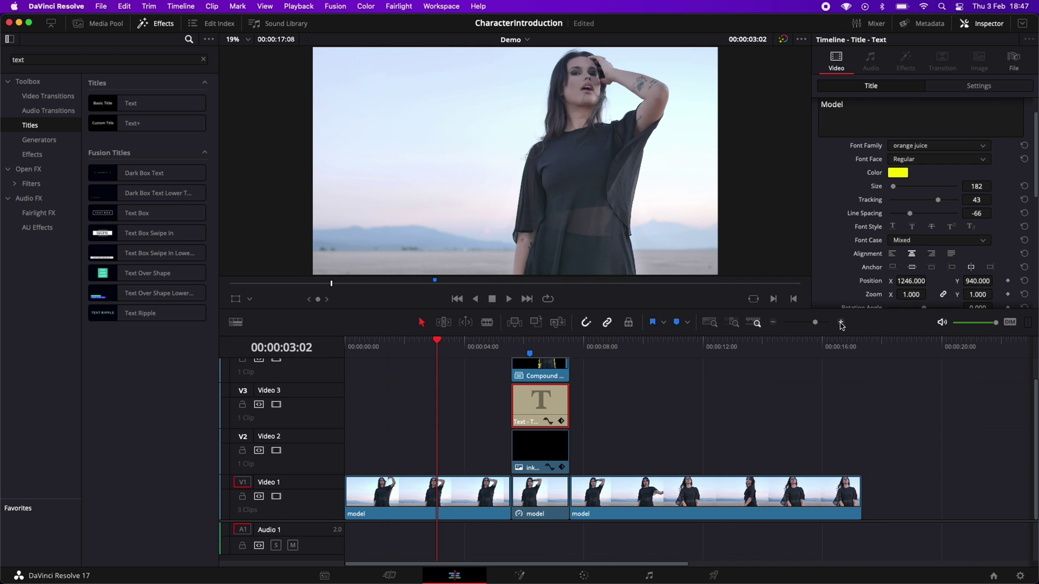
pyautogui.click(530, 342)
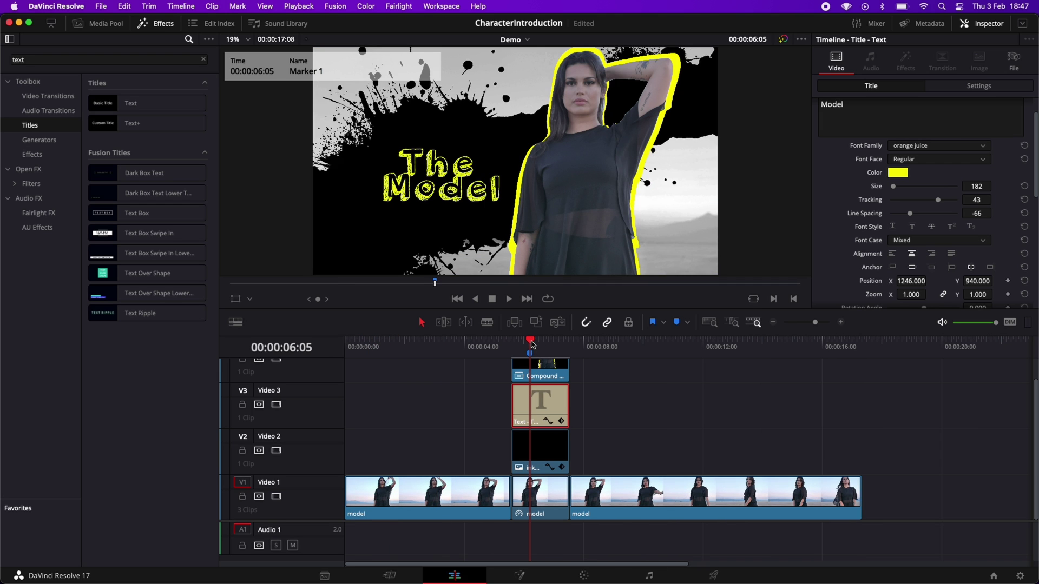
pyautogui.click(546, 445)
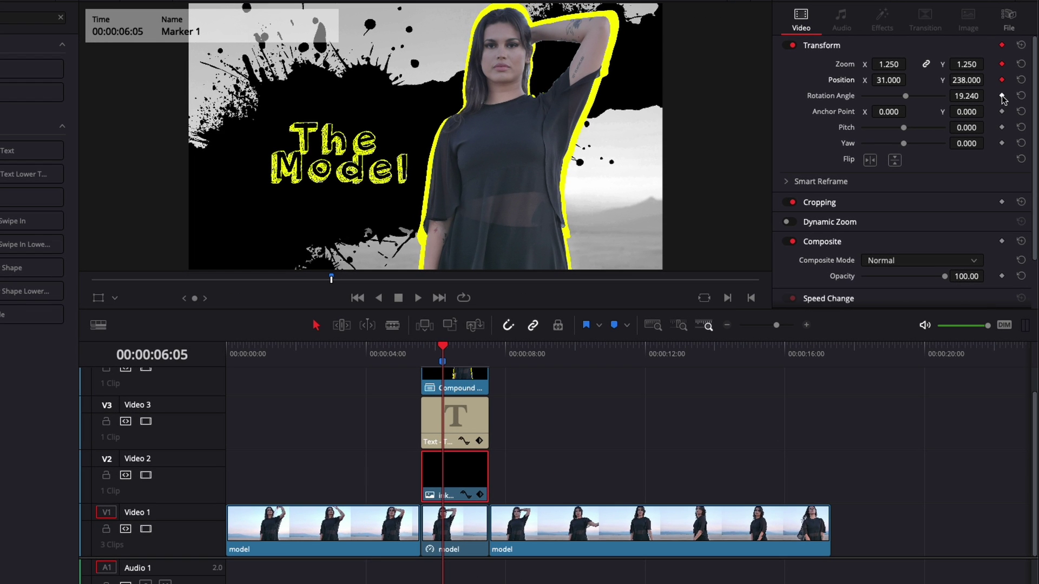
pyautogui.click(467, 418)
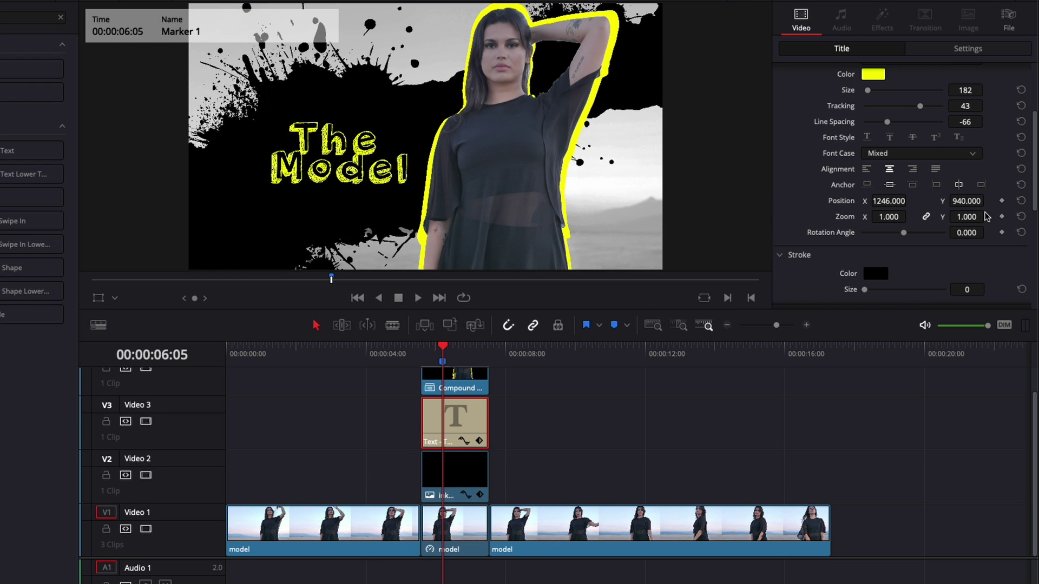
pyautogui.click(463, 378)
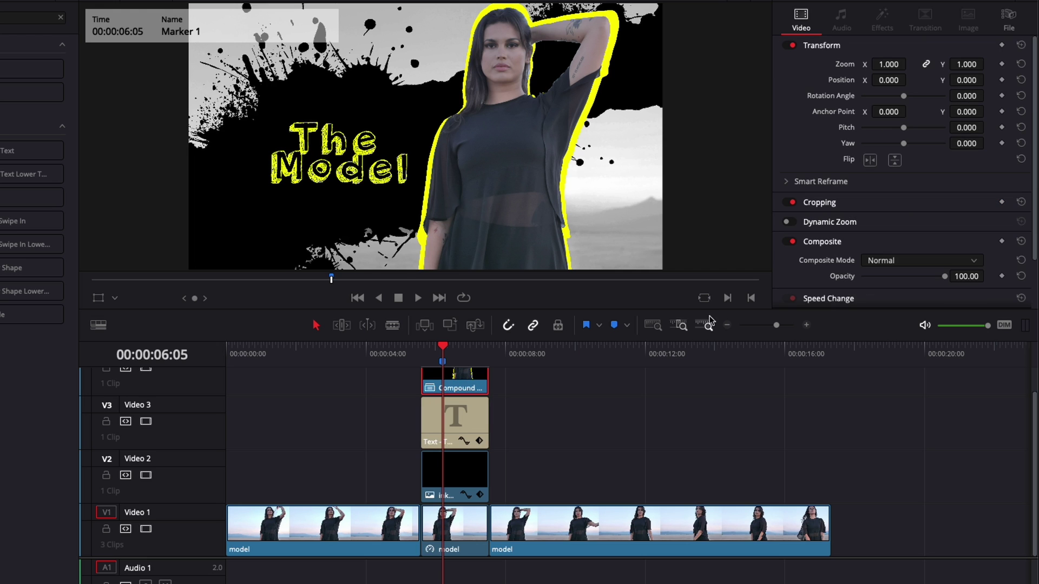
# - Add a transform keyframe with zoom 1.170 and position -71, -100
pyautogui.click(1002, 65)
pyautogui.moveTo(889, 65); pyautogui.dragTo(864, 81)
pyautogui.moveTo(967, 80); pyautogui.dragTo(903, 95)
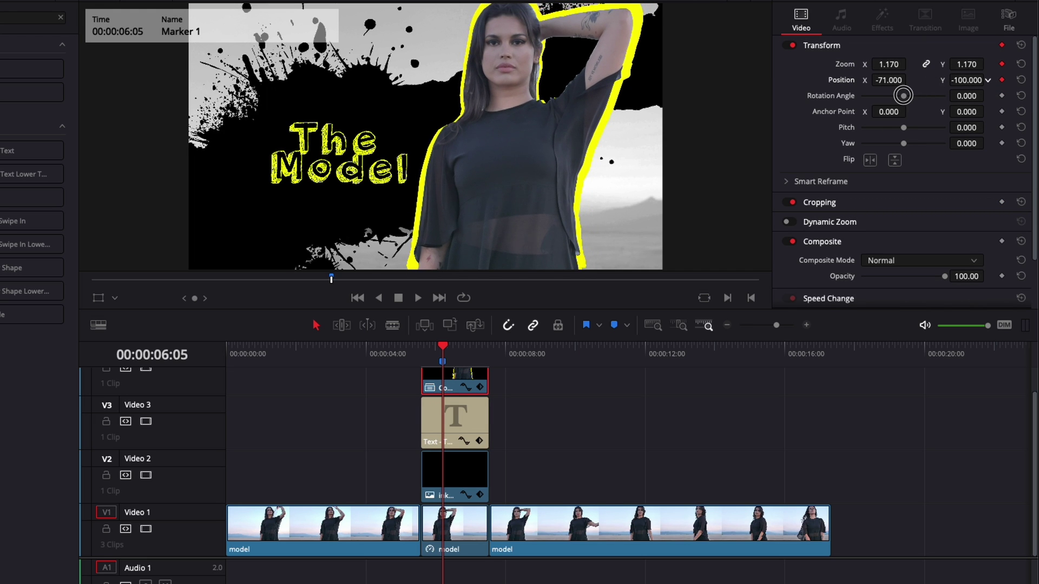
# - At the intro start, keyframe the model clip at original size and slide the title behind the model
pyautogui.click(430, 347)
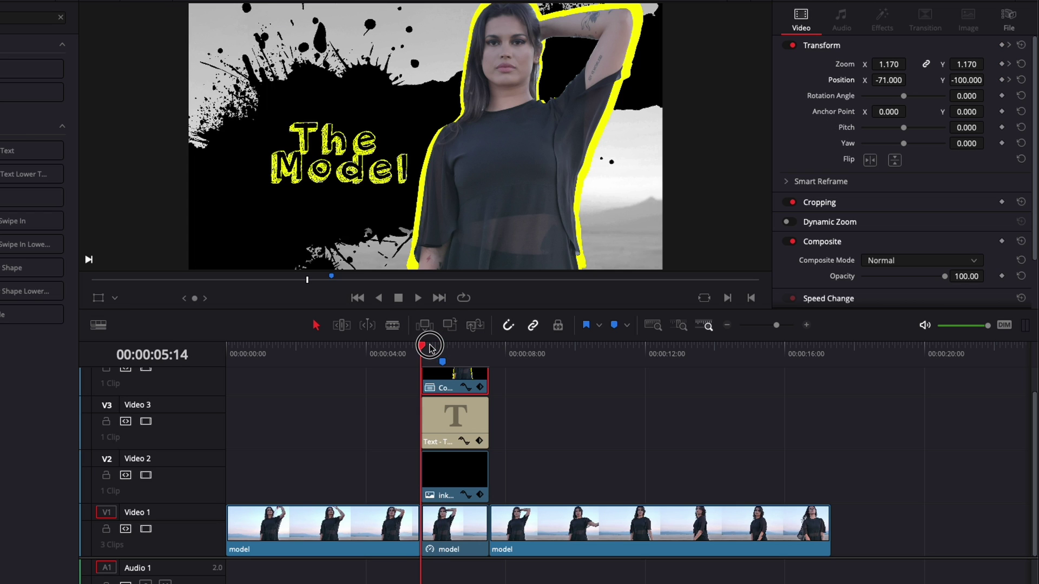
pyautogui.click(1005, 64)
pyautogui.click(485, 407)
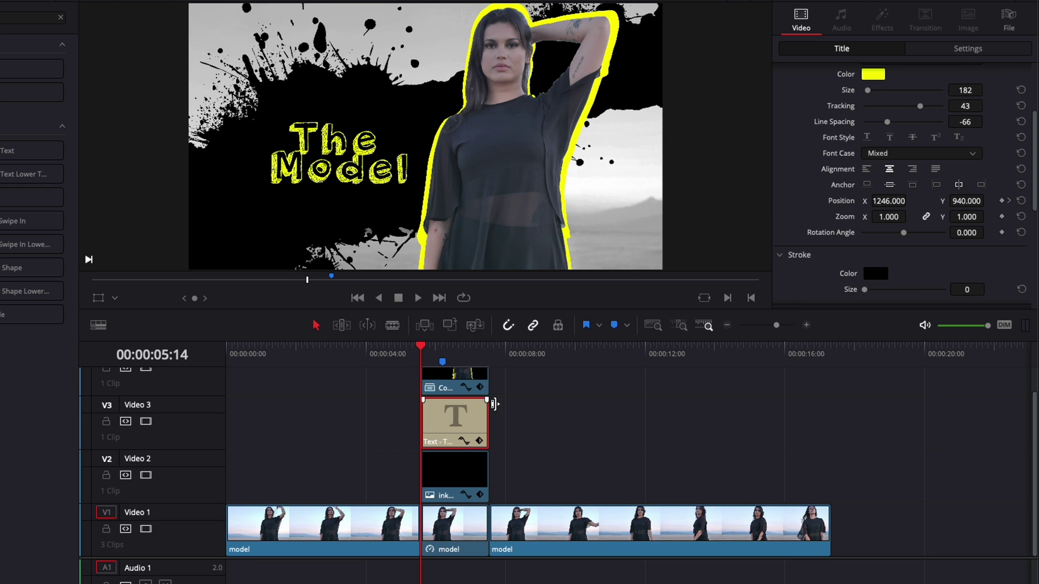
pyautogui.moveTo(891, 201); pyautogui.dragTo(914, 202)
# - Keyframe the ink splash at zoom 1.630, position 381, 307, rotation 13.74°, then play the intro
pyautogui.click(449, 473)
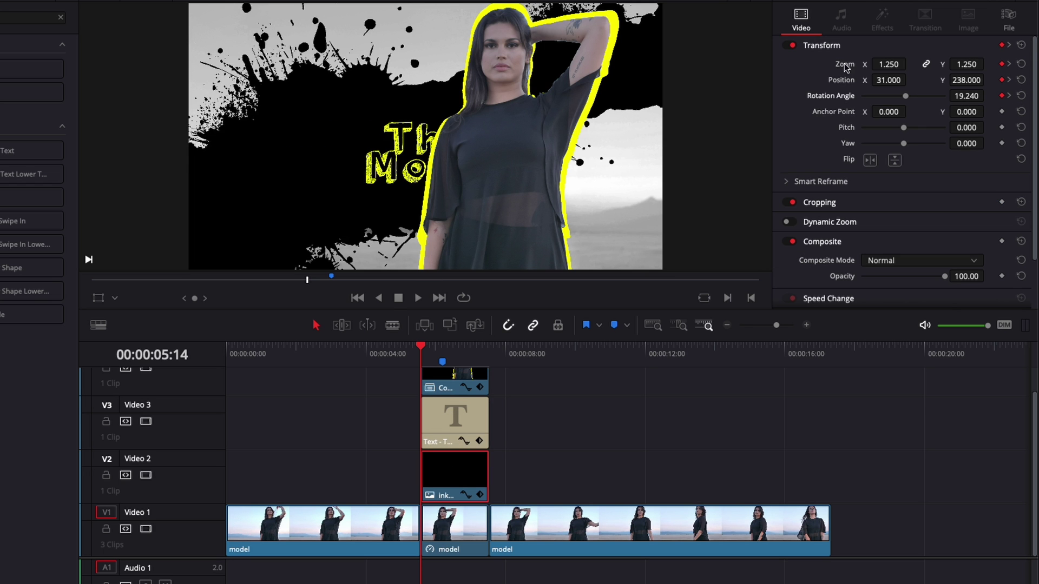
pyautogui.moveTo(906, 96); pyautogui.dragTo(905, 100)
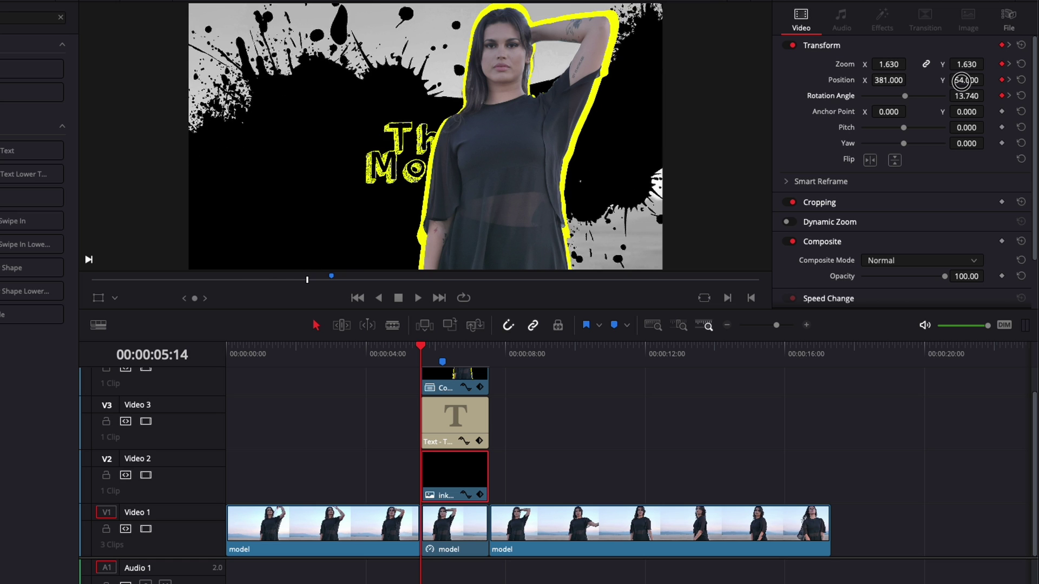
pyautogui.moveTo(962, 80); pyautogui.dragTo(961, 80)
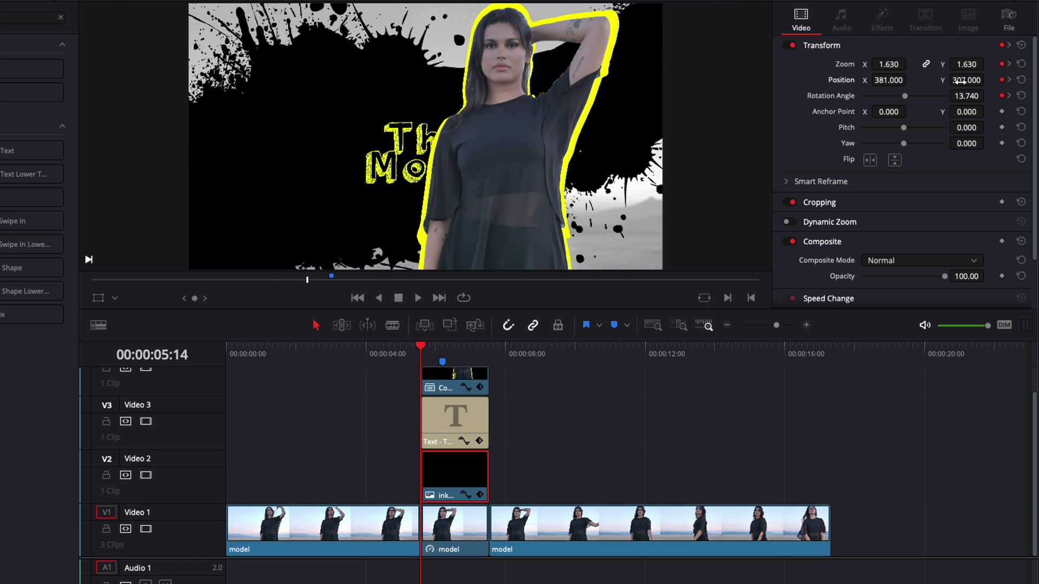
pyautogui.click(368, 349)
pyautogui.press('space')
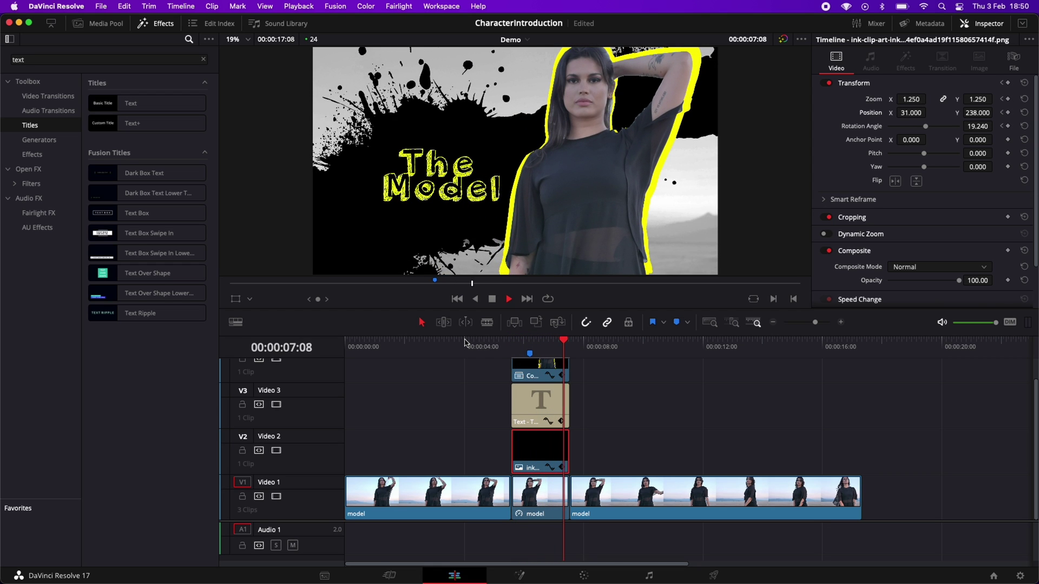
# - Search video transitions for 'flas' and put Brightness Flash on the Video 1 cut before the freeze frame
pyautogui.click(465, 341)
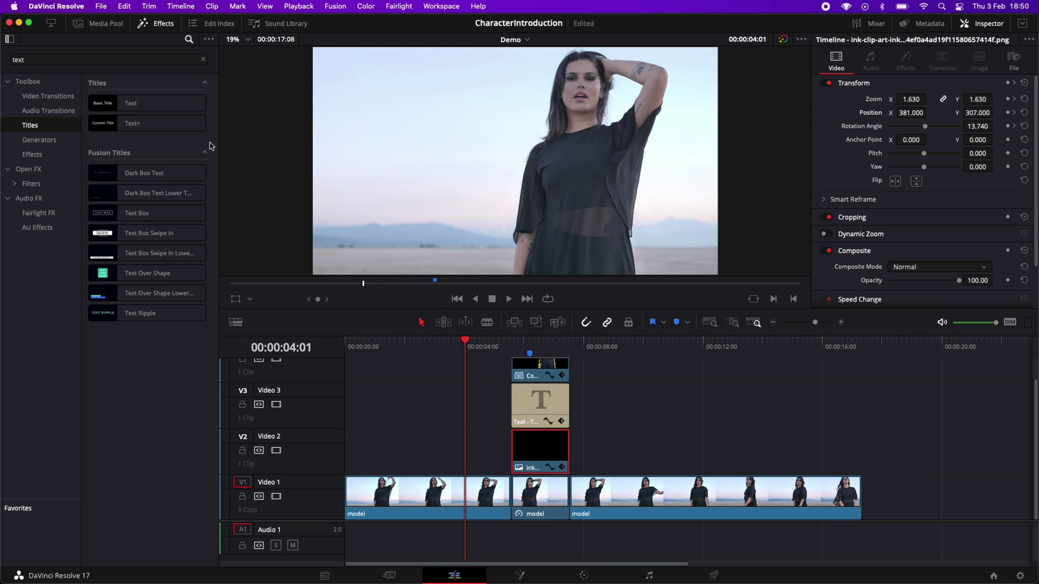
pyautogui.click(57, 99)
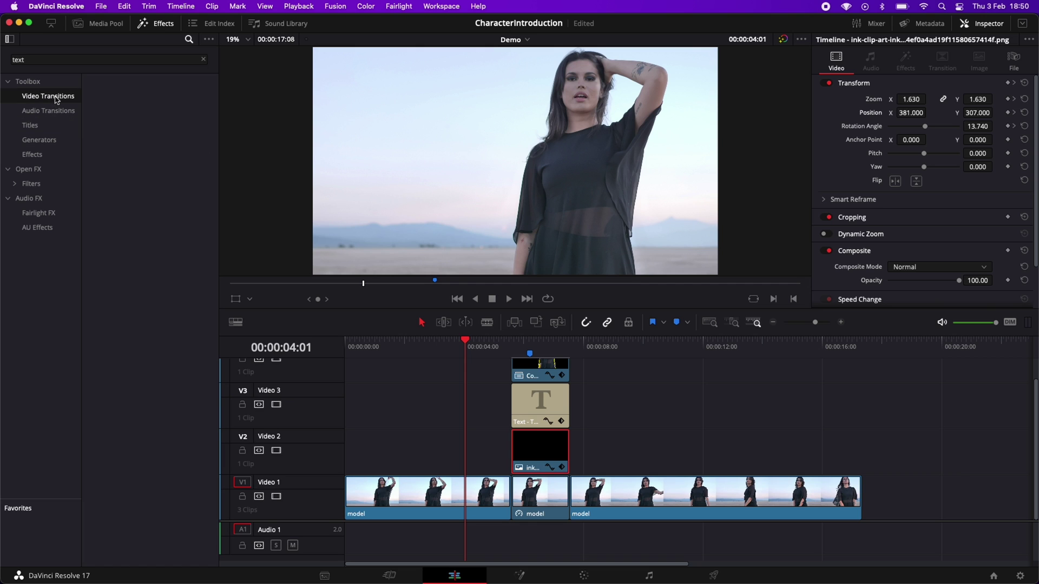
pyautogui.click(204, 60)
pyautogui.write('flash')
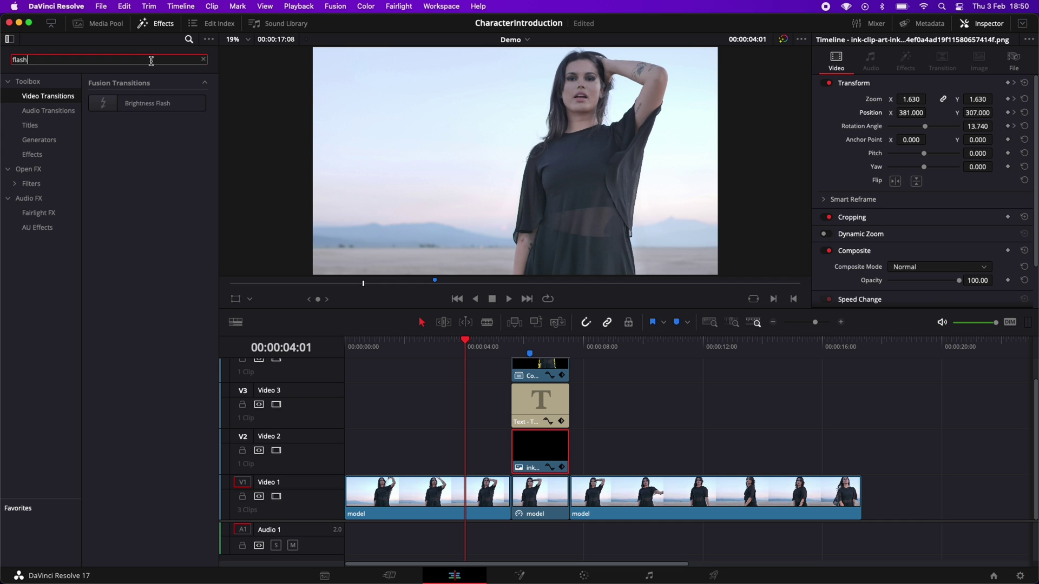
pyautogui.moveTo(186, 105)
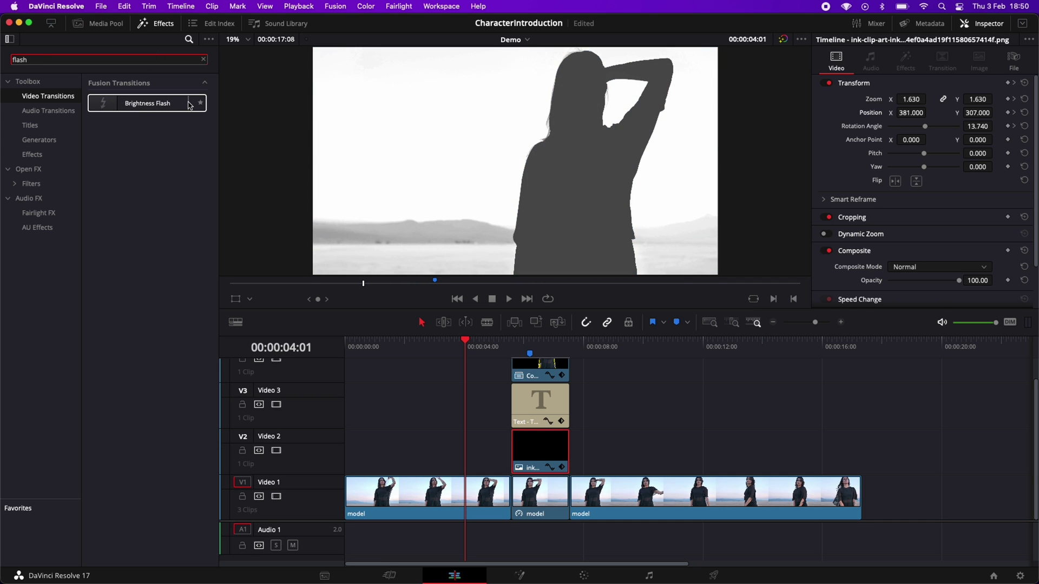
pyautogui.moveTo(182, 108); pyautogui.dragTo(497, 489)
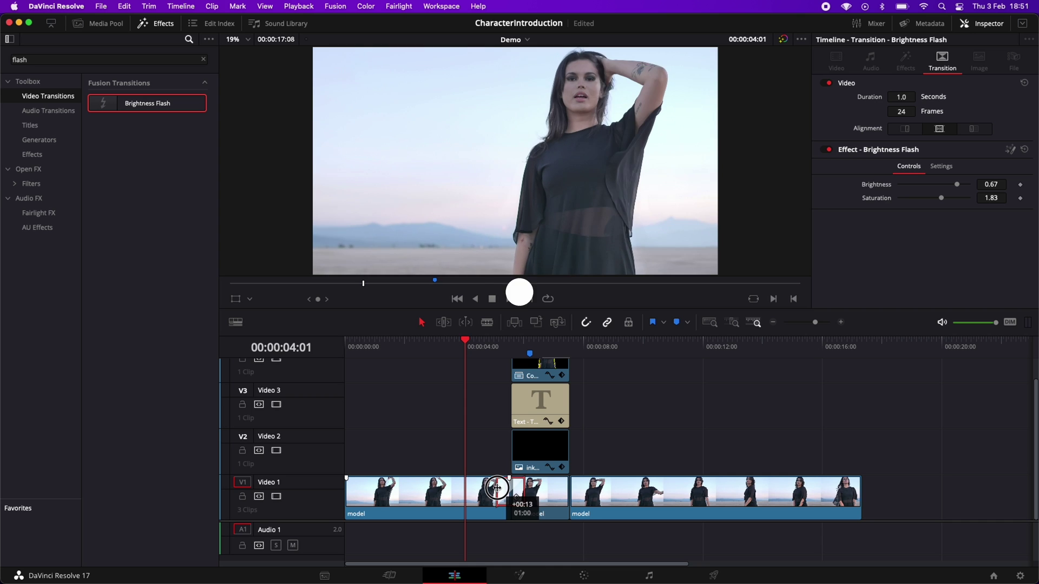